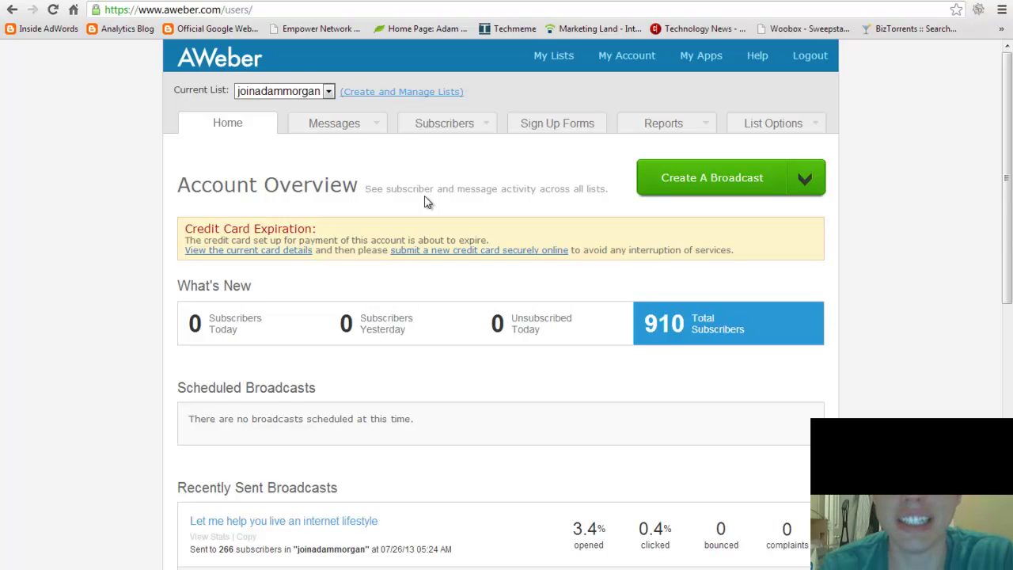
- Go to Messages > Follow Up Series and show the options for creating a new follow-up
click(351, 125)
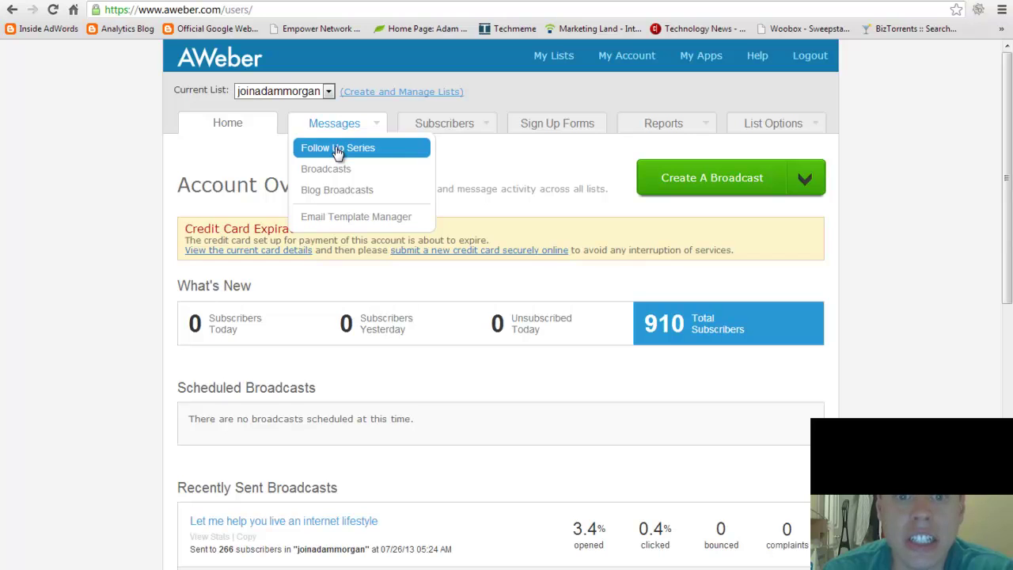
click(343, 152)
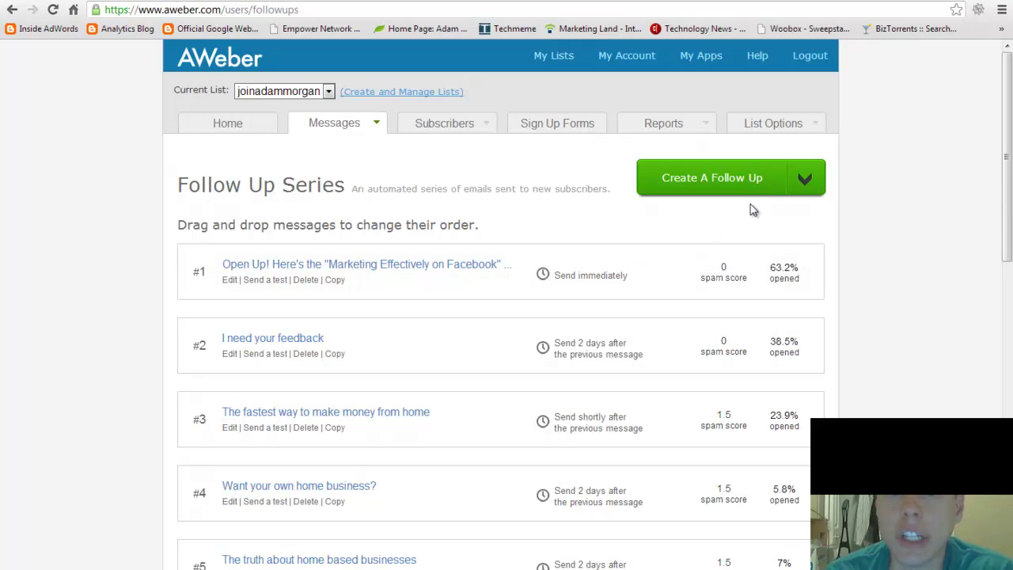
click(815, 188)
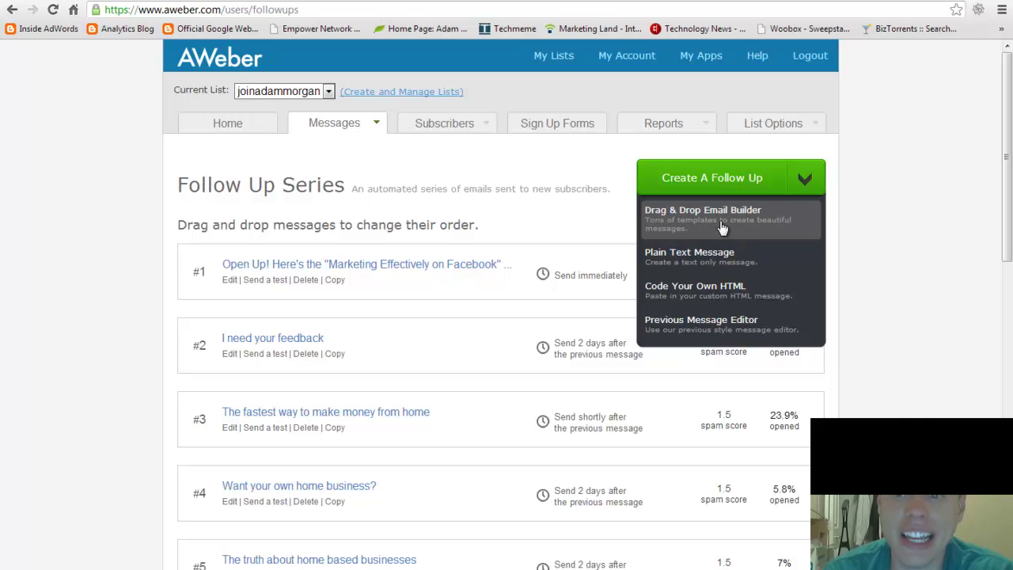
- Start the new follow-up in the Drag & Drop Email Builder, keeping the default greeting message
click(687, 228)
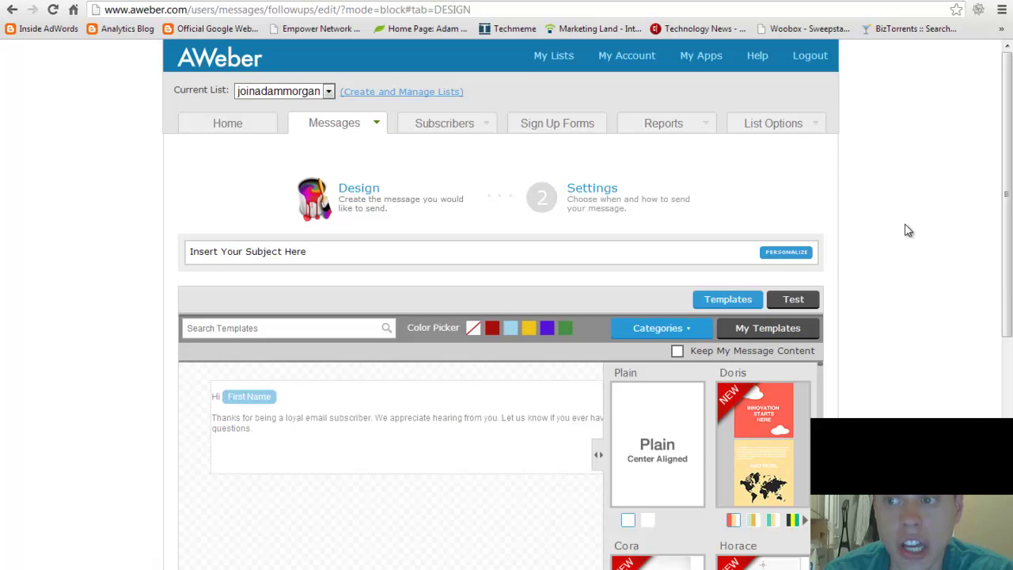
scroll(907, 228, down, 1)
scroll(907, 229, up, 1)
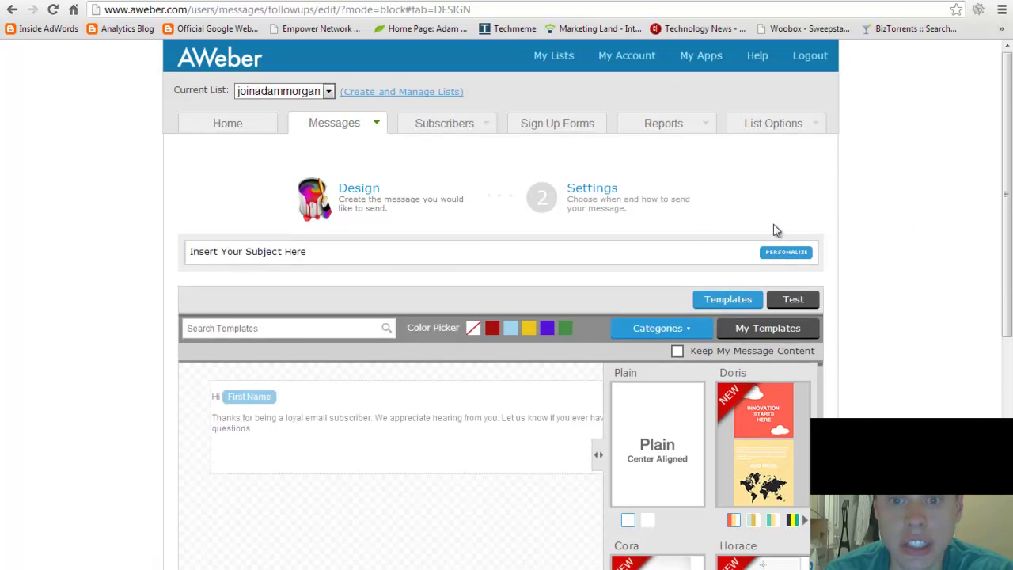
click(373, 246)
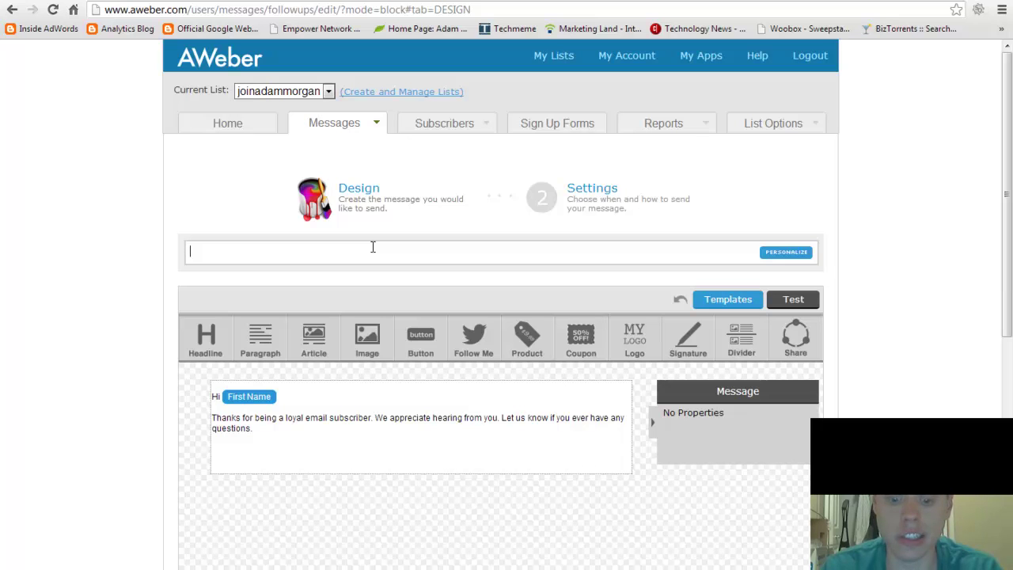
- Set the subject to 'Hey [First Name], have you seen this?' using the First Name personalisation field
text(Hey)
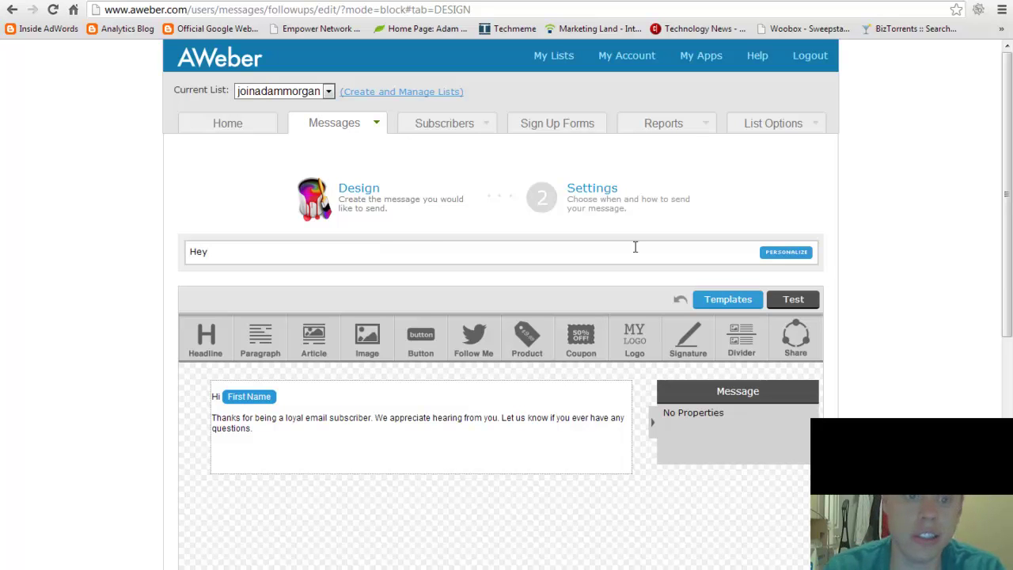
click(785, 251)
click(333, 301)
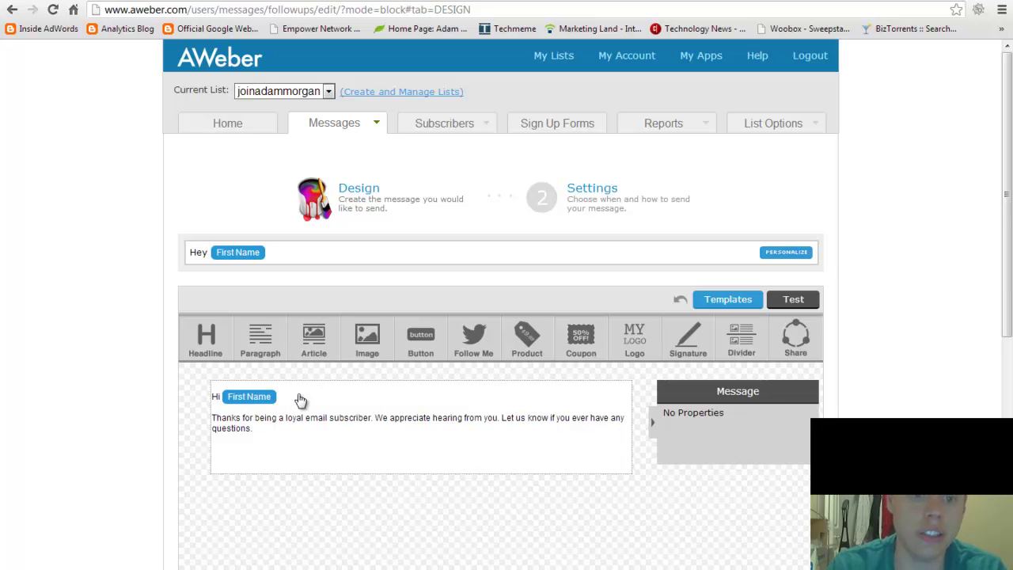
click(275, 252)
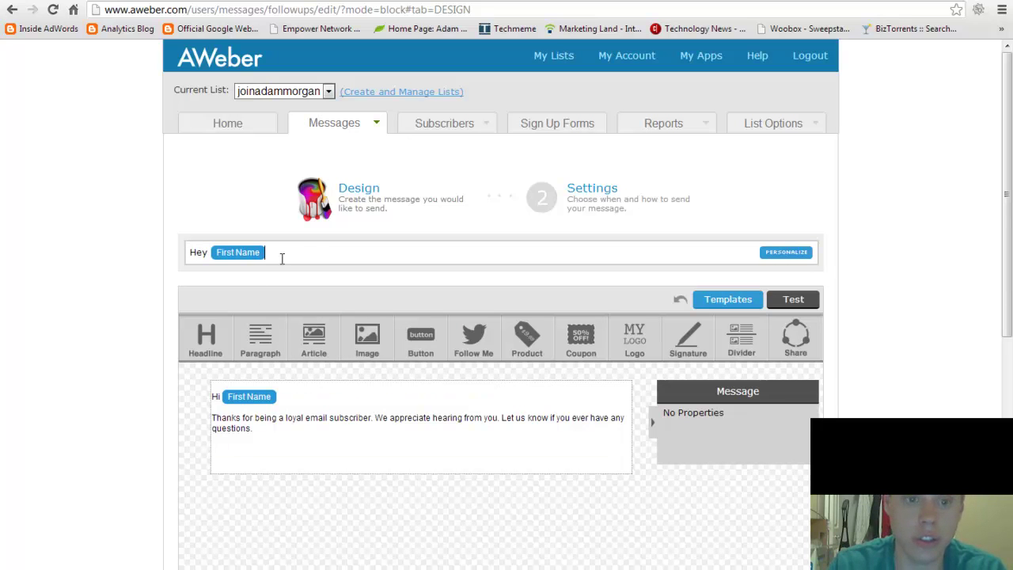
text(, have you seen t)
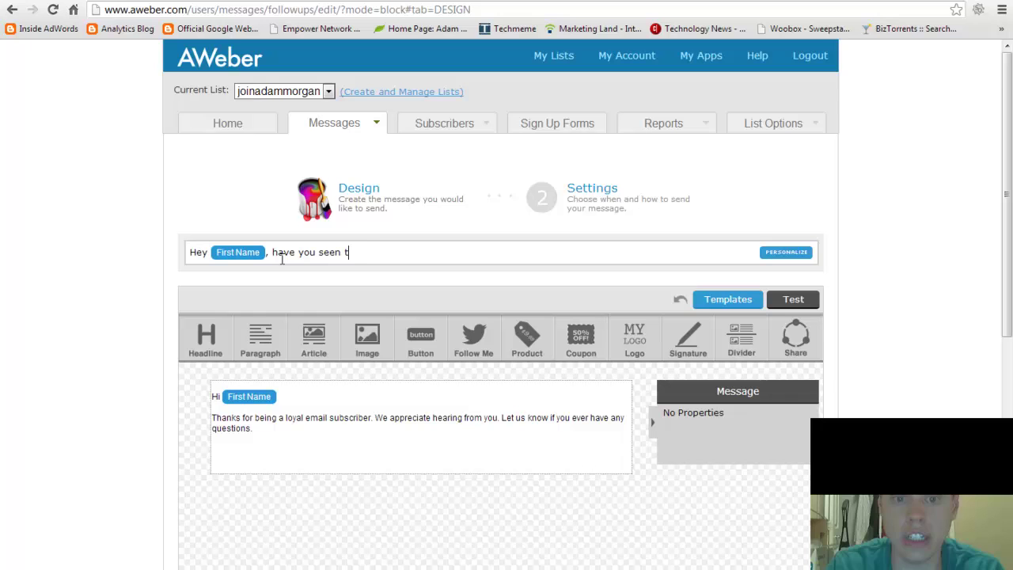
text(his?)
scroll(317, 261, down, 1)
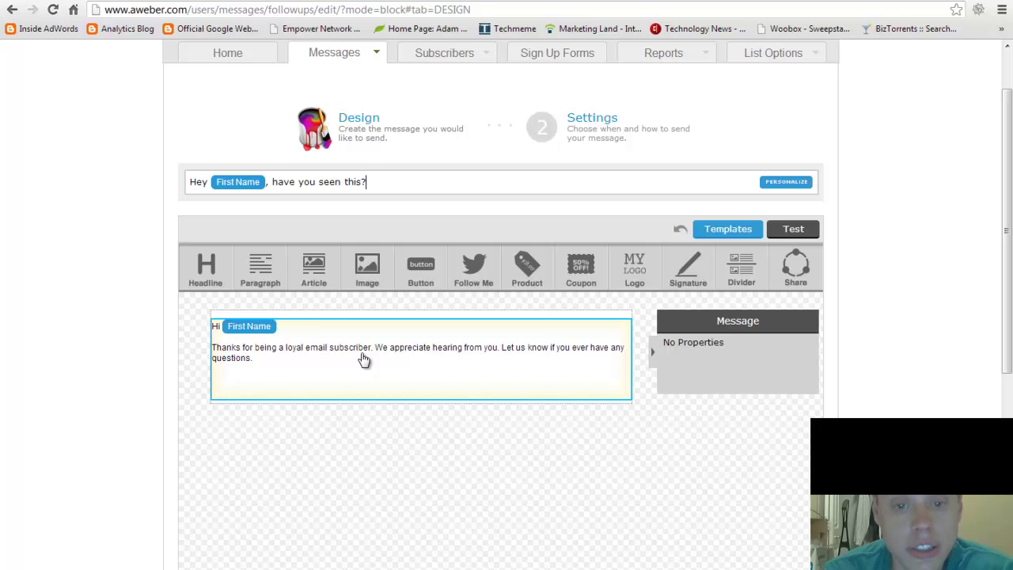
- Add a 'Success Leaves Traces' sign-off line with the sender's name below the body text
click(362, 358)
click(258, 362)
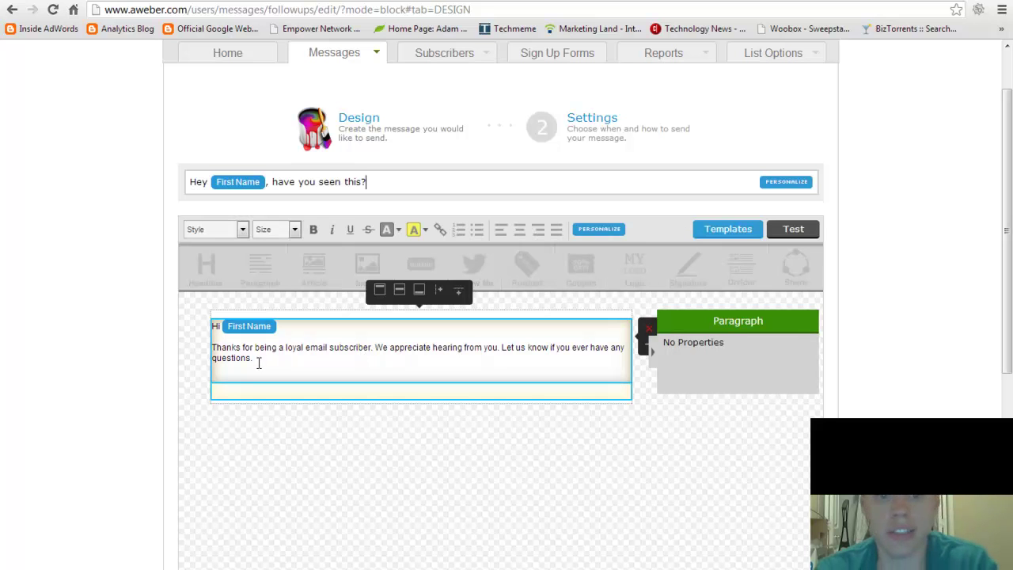
key(Return)
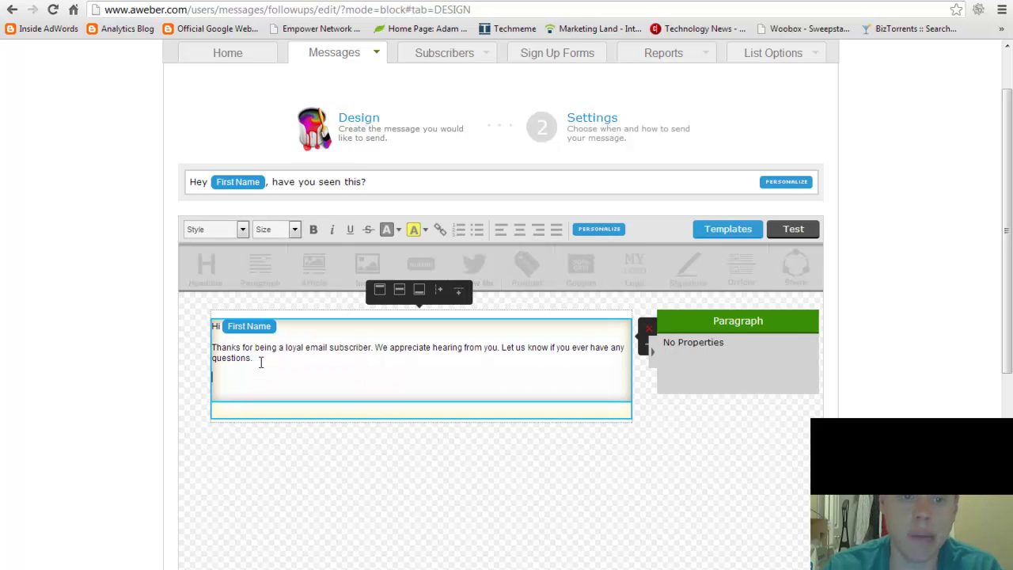
text(Suc)
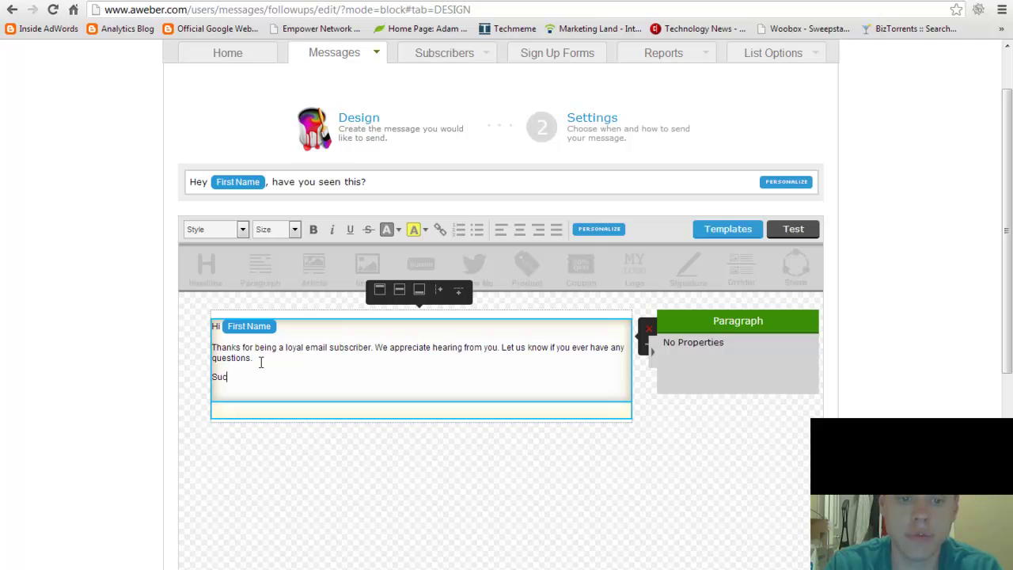
text(cess Leaves tr)
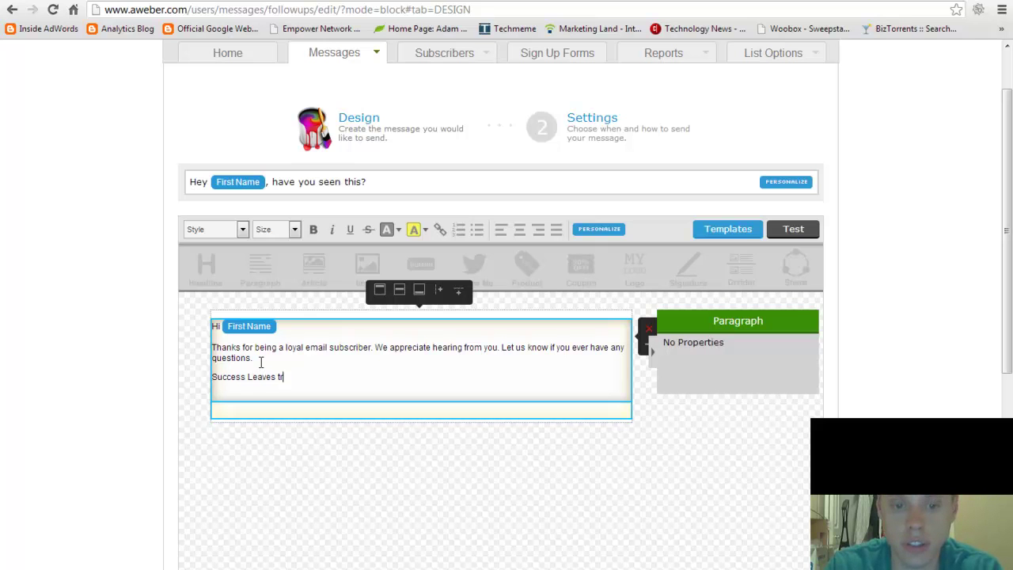
text(ace)
key(BackSpace)
key(BackSpace)
key(BackSpace)
key(BackSpace)
text(Traces)
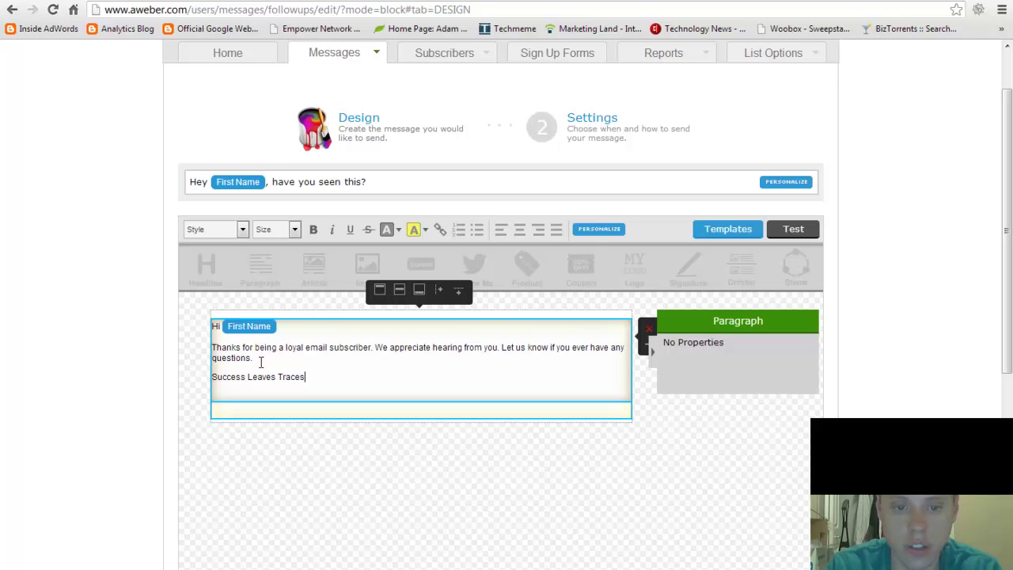
key(Return)
text(Adam Mor)
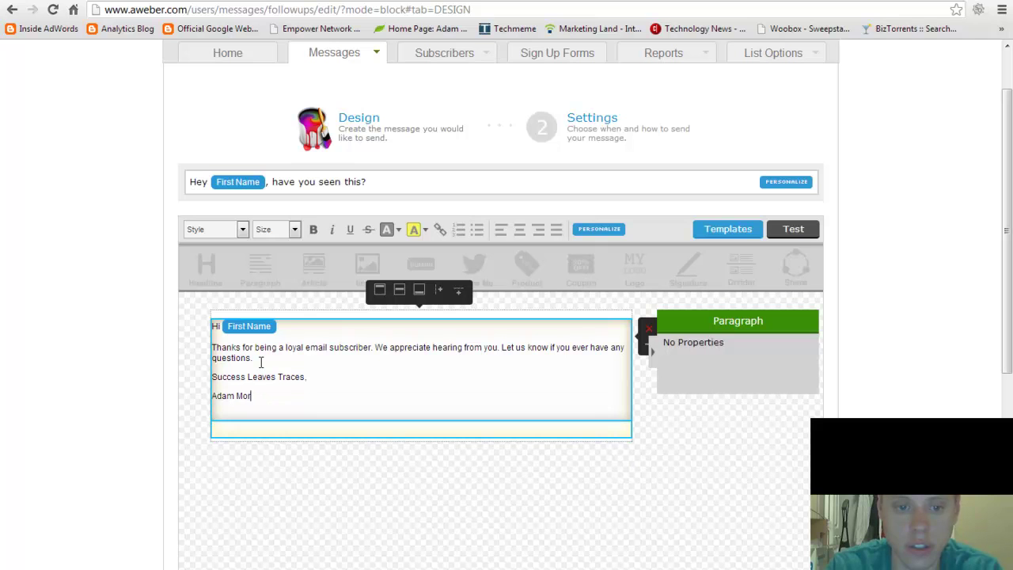
text(gan)
- Insert 'Click here to the video I was talking about.' above the sign-off and select it
click(261, 362)
key(Return)
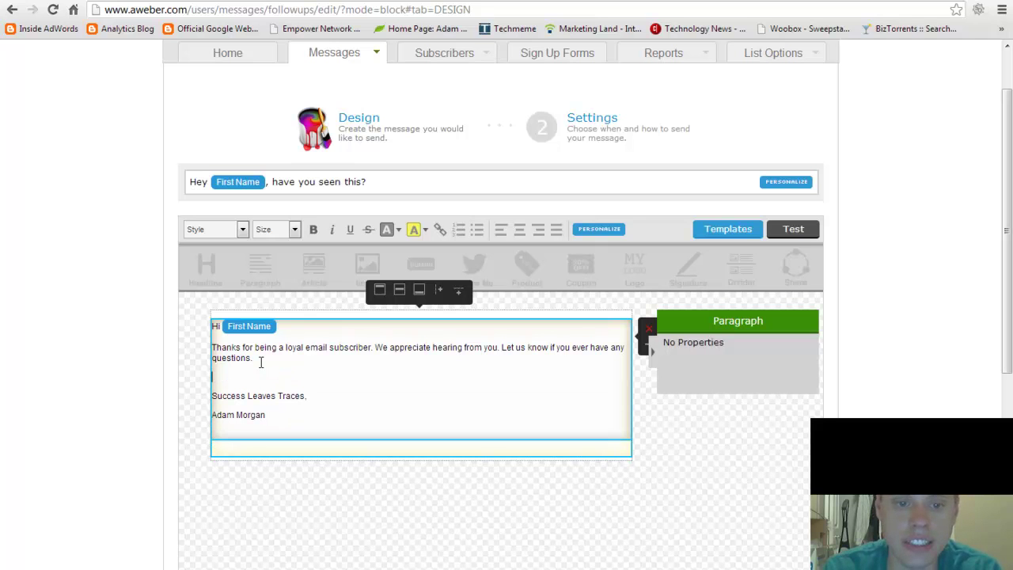
text(C)
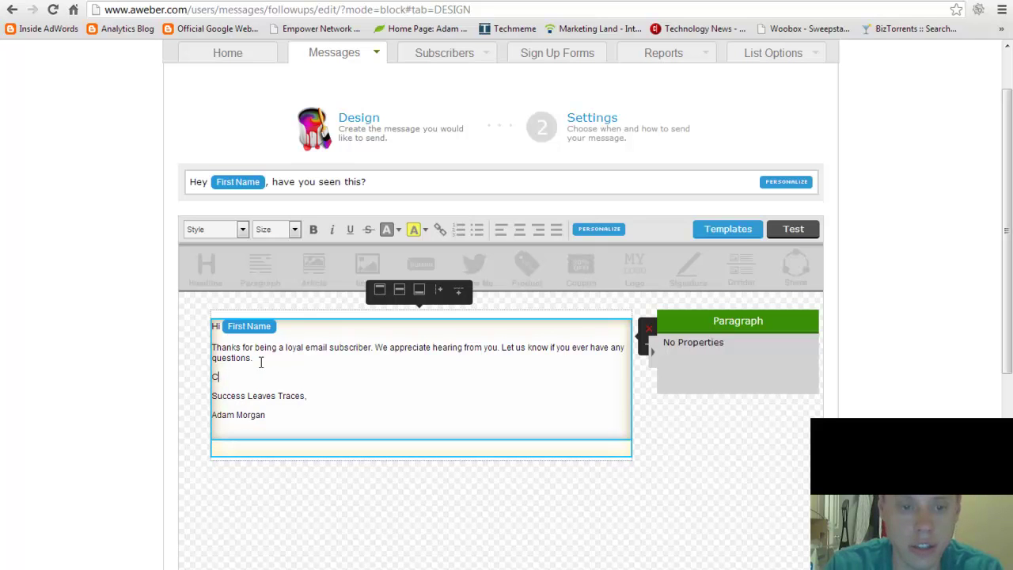
text(lick here tos e)
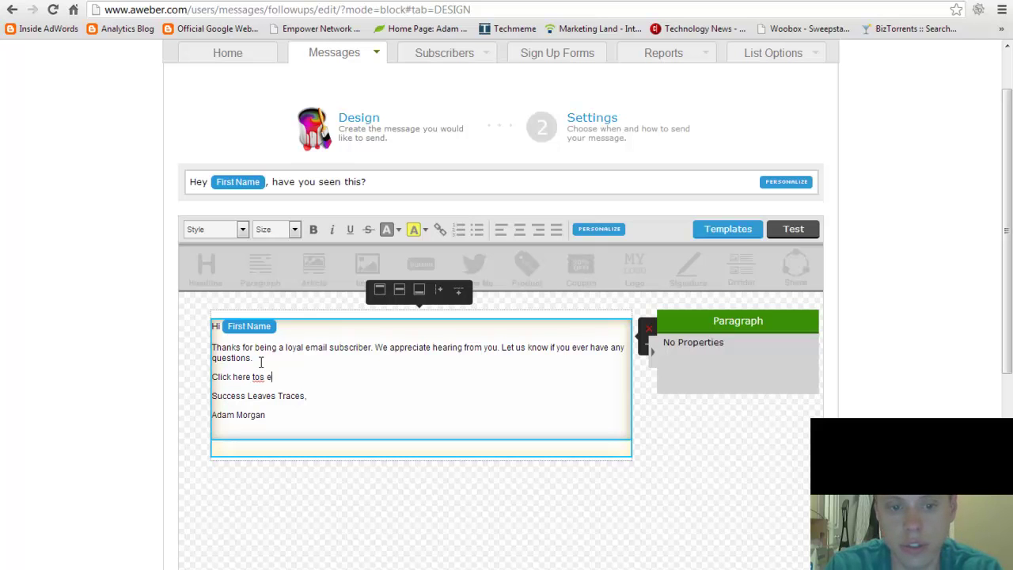
text(e)
key(BackSpace)
key(BackSpace)
key(BackSpace)
text(the)
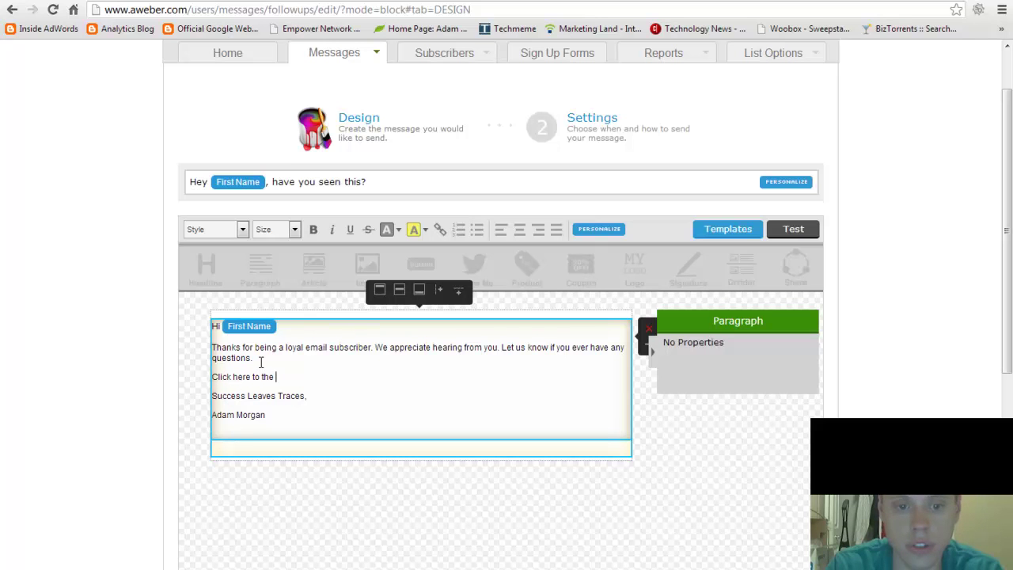
text( video I so)
key(BackSpace)
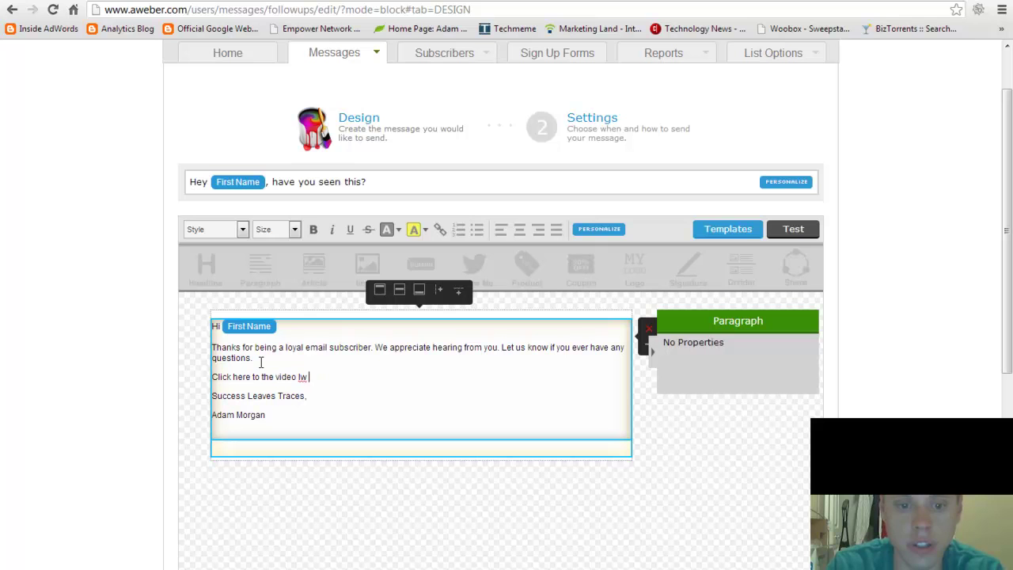
key(BackSpace)
text(was talking )
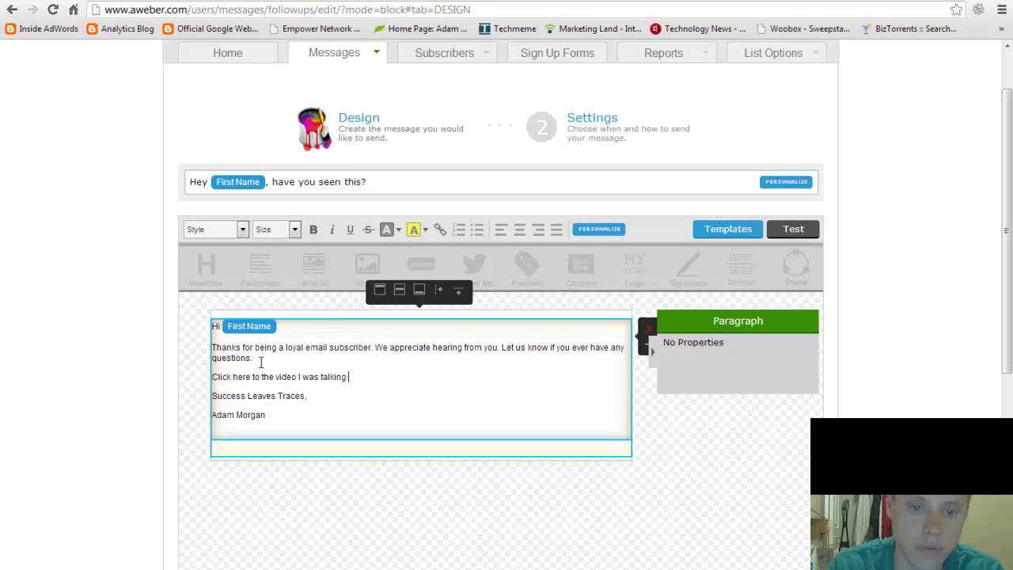
text(about.)
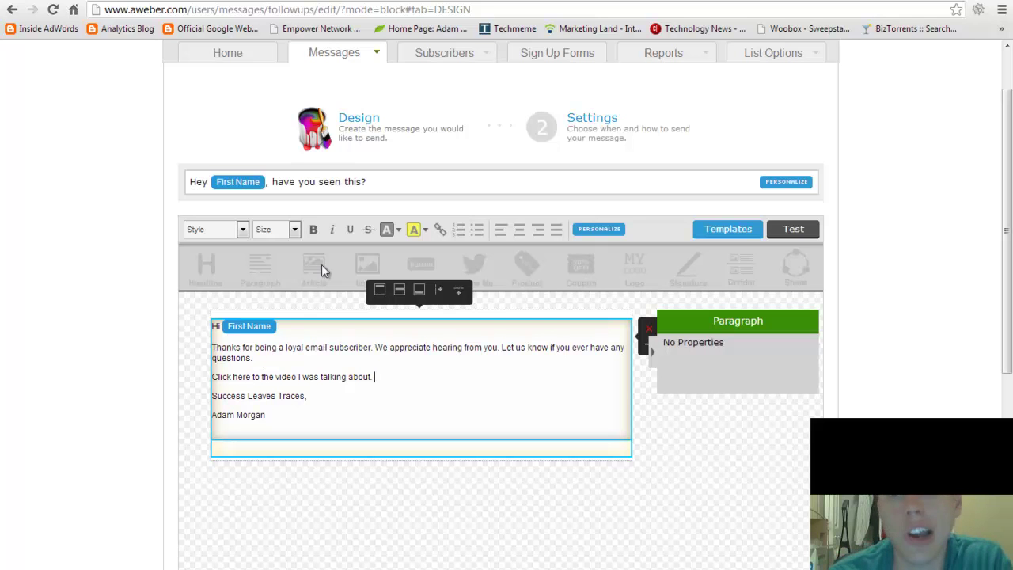
drag(373, 378, 211, 379)
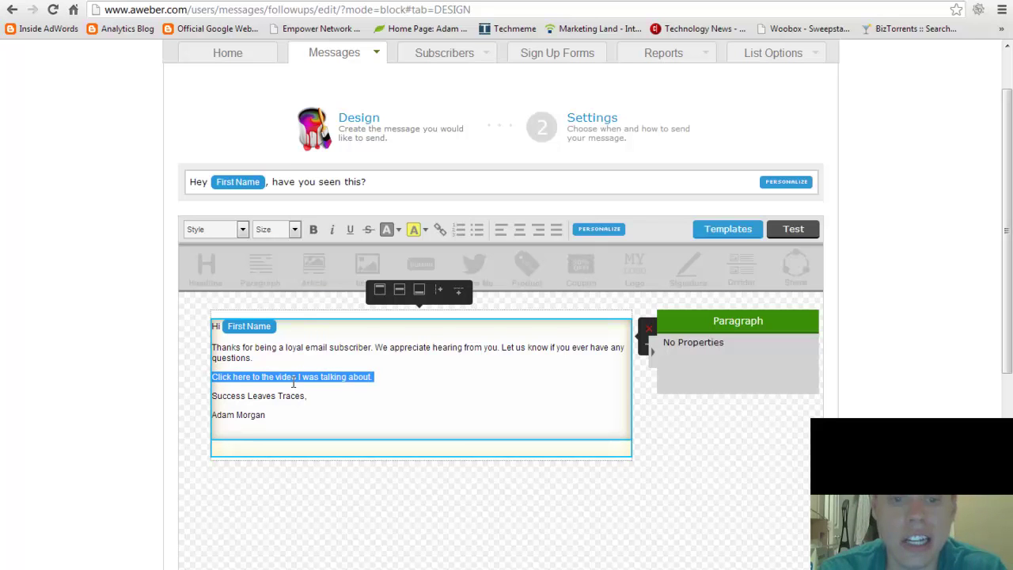
- Link the selected video line to the sender's website address
click(440, 229)
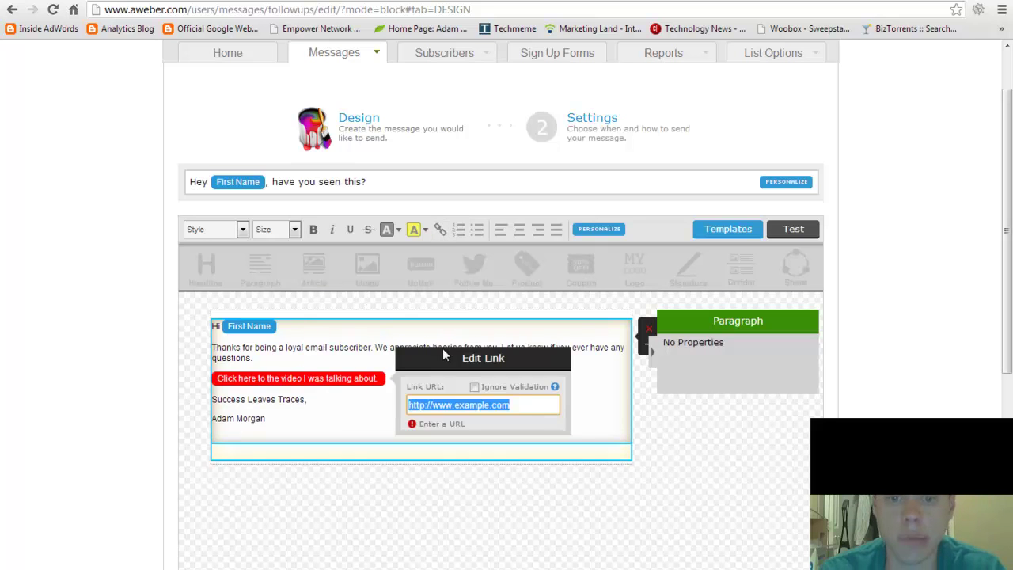
click(511, 406)
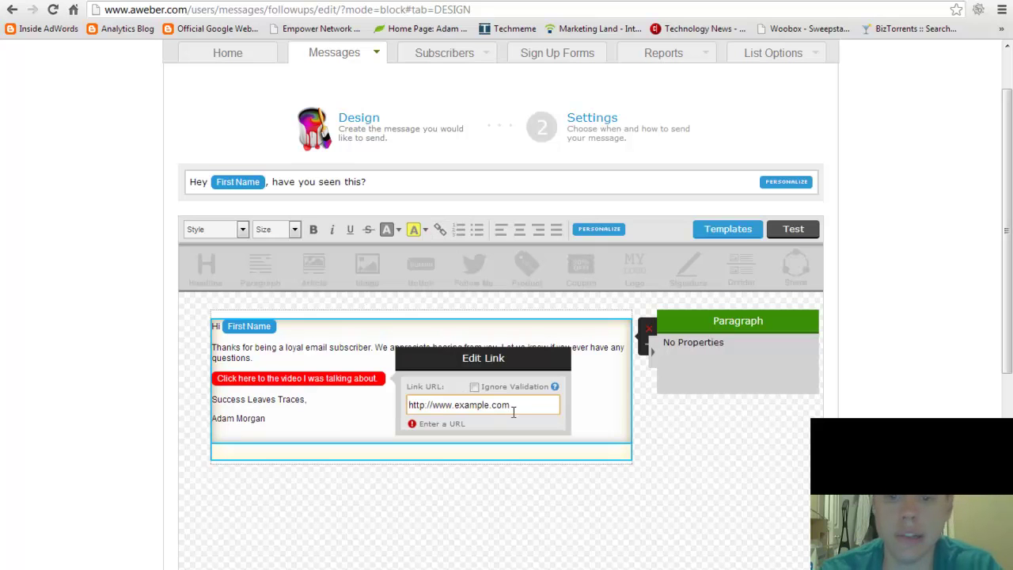
drag(513, 412, 443, 417)
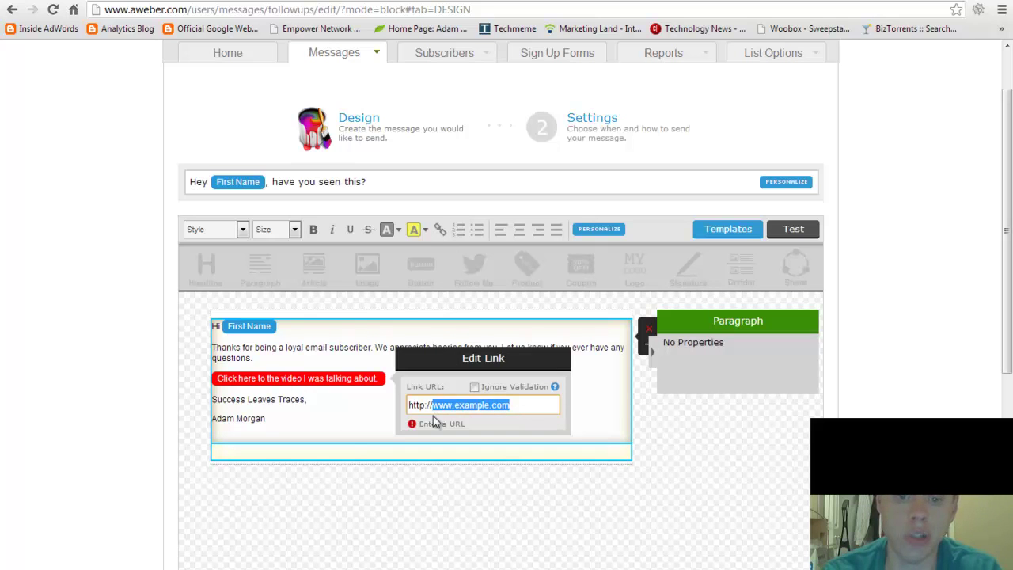
text(SucceedWit)
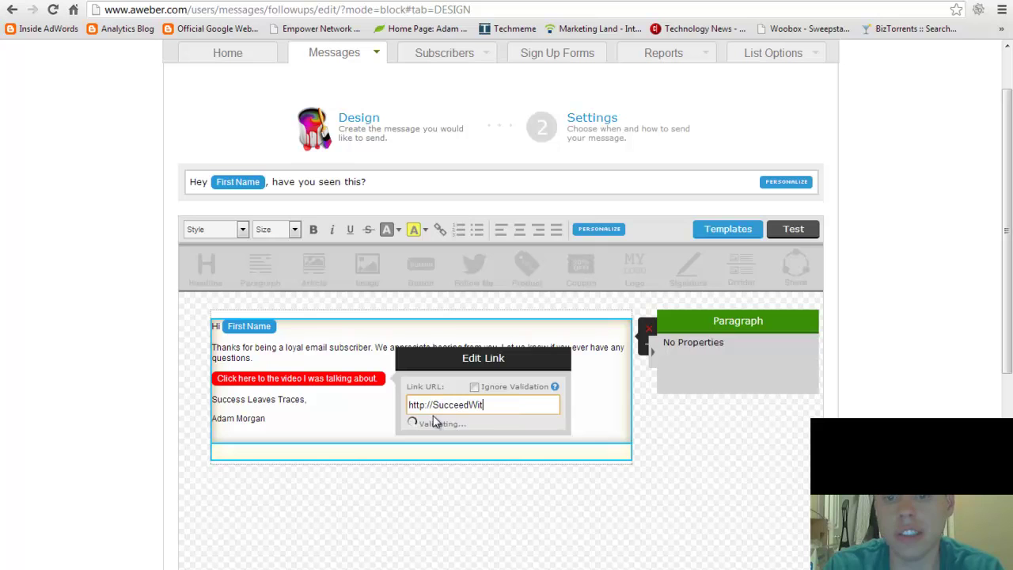
text(hAdam)
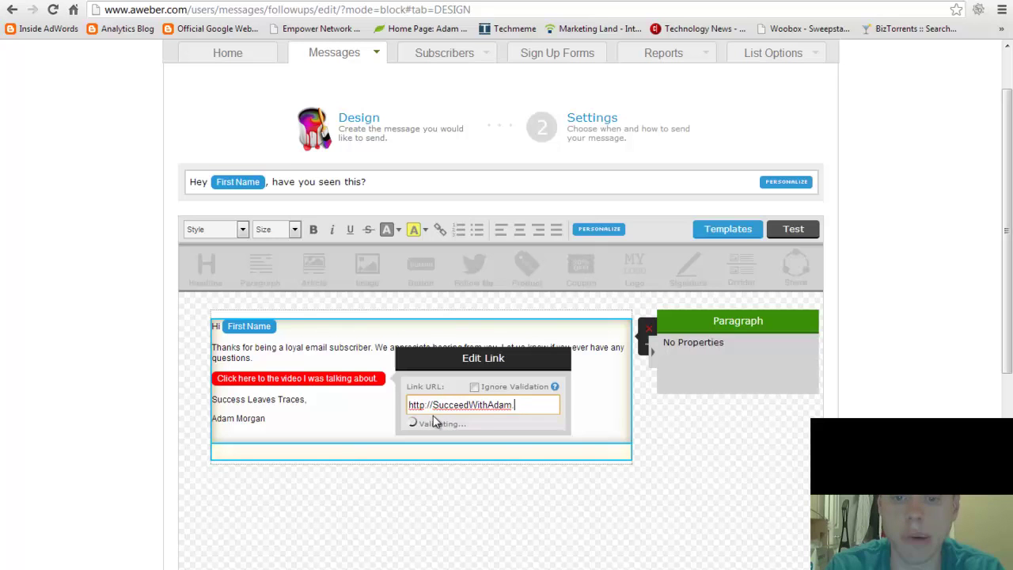
text(.com)
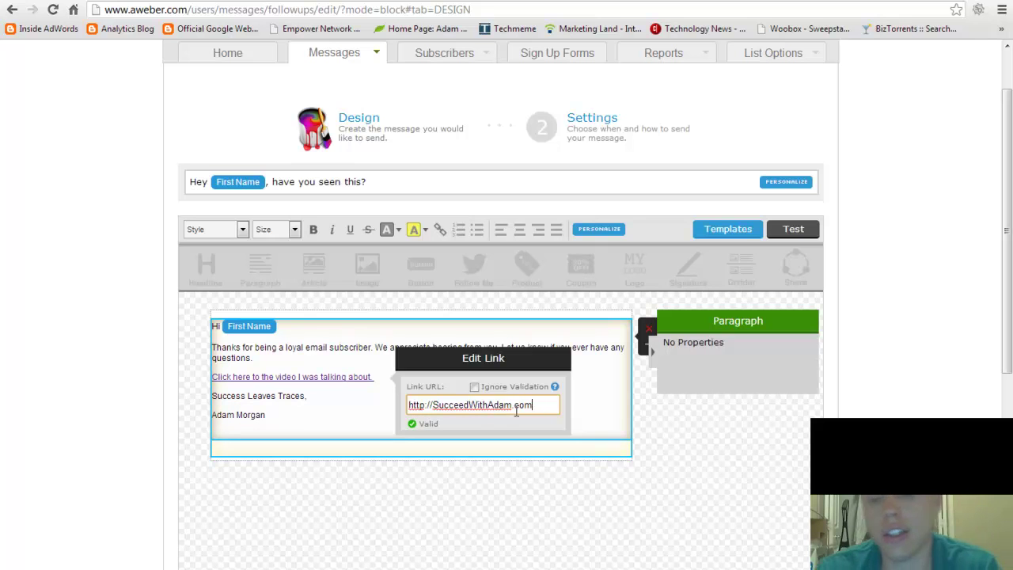
key(Return)
- Fix the typo in the video link's website address and confirm the link
click(333, 377)
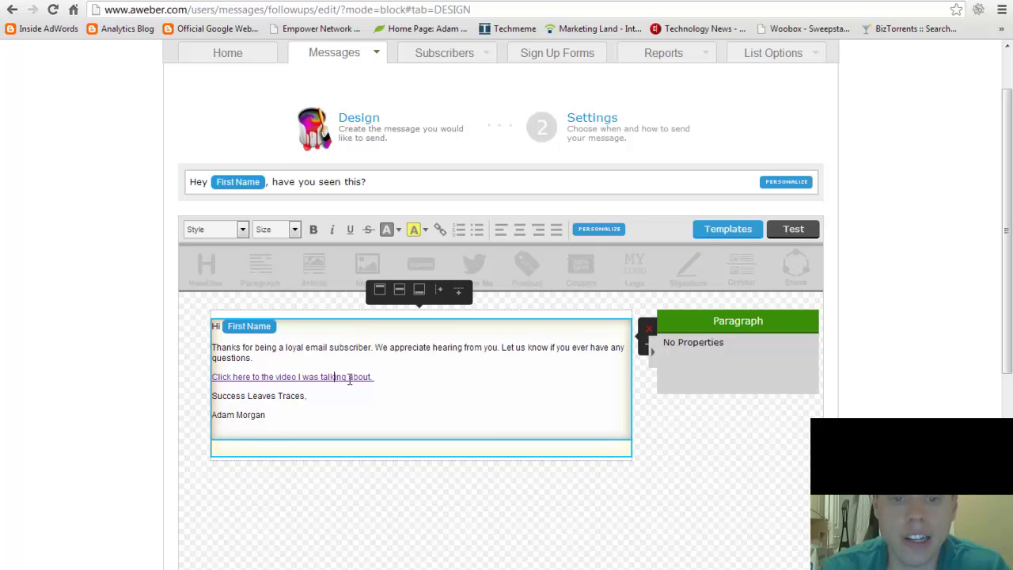
click(439, 230)
click(464, 404)
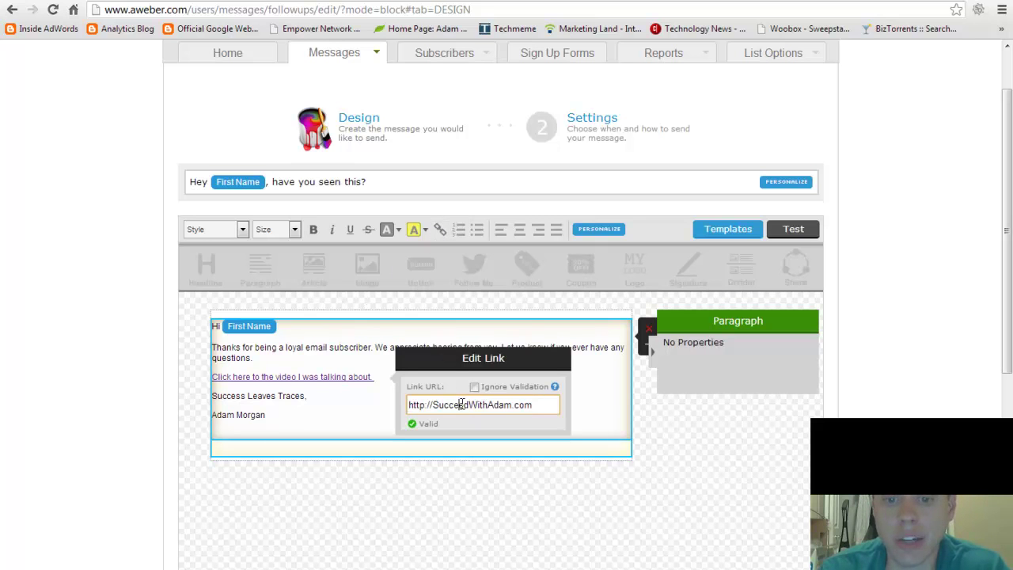
text(adad)
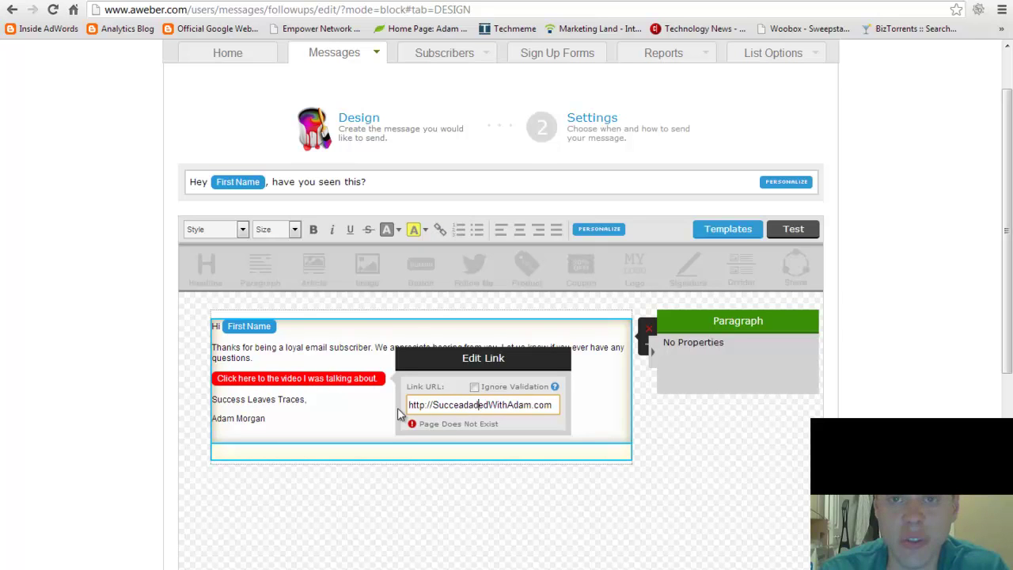
drag(421, 428, 479, 426)
click(512, 428)
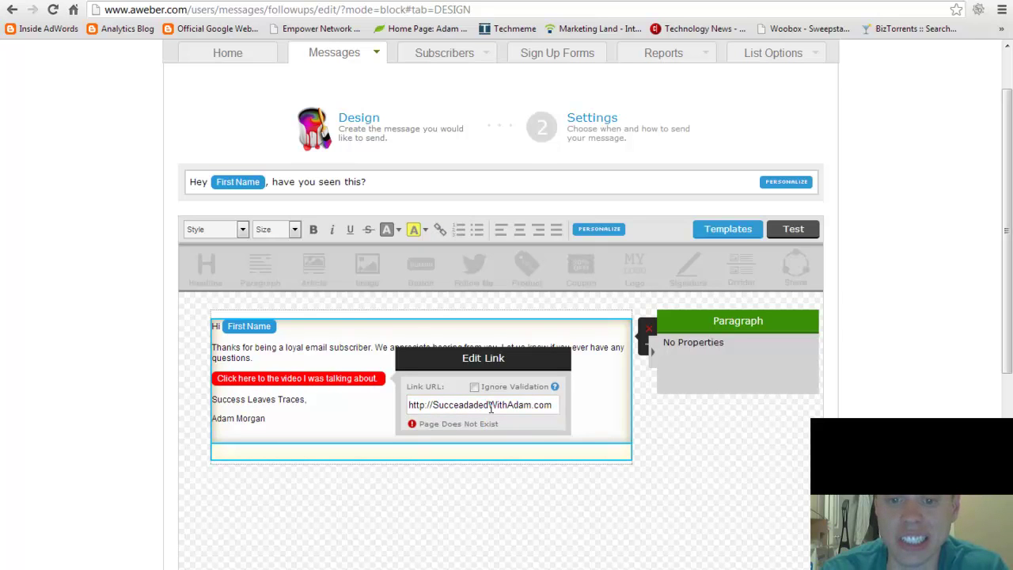
click(491, 405)
key(BackSpace)
key(BackSpace)
key(BackSpace)
key(BackSpace)
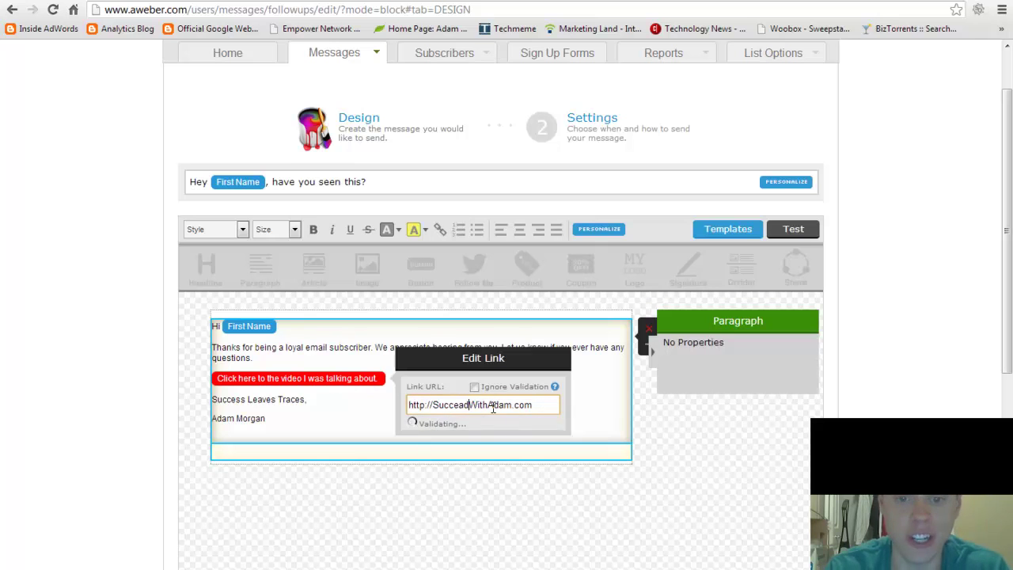
key(BackSpace)
key(BackSpace)
text(ed)
key(Return)
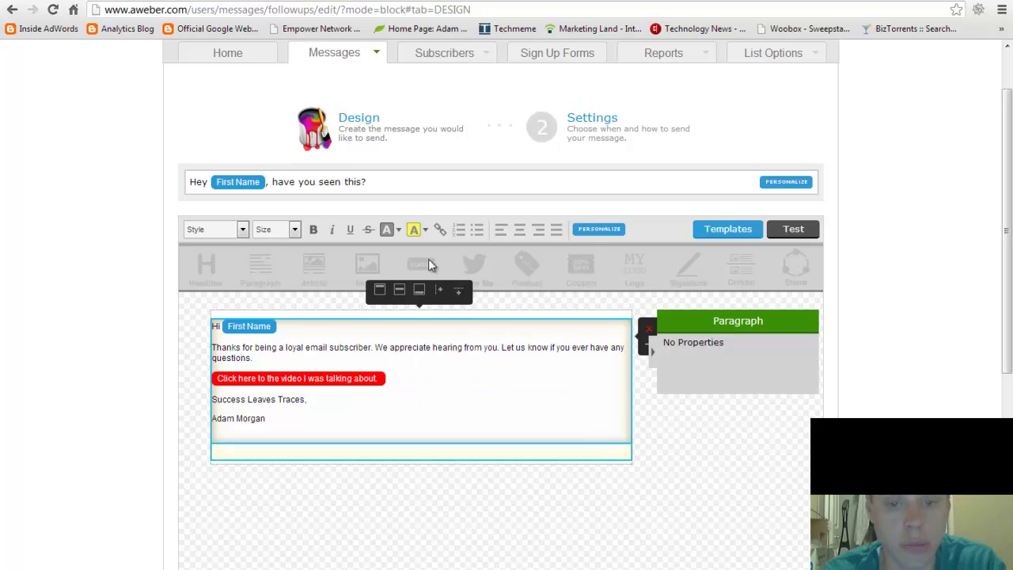
click(440, 228)
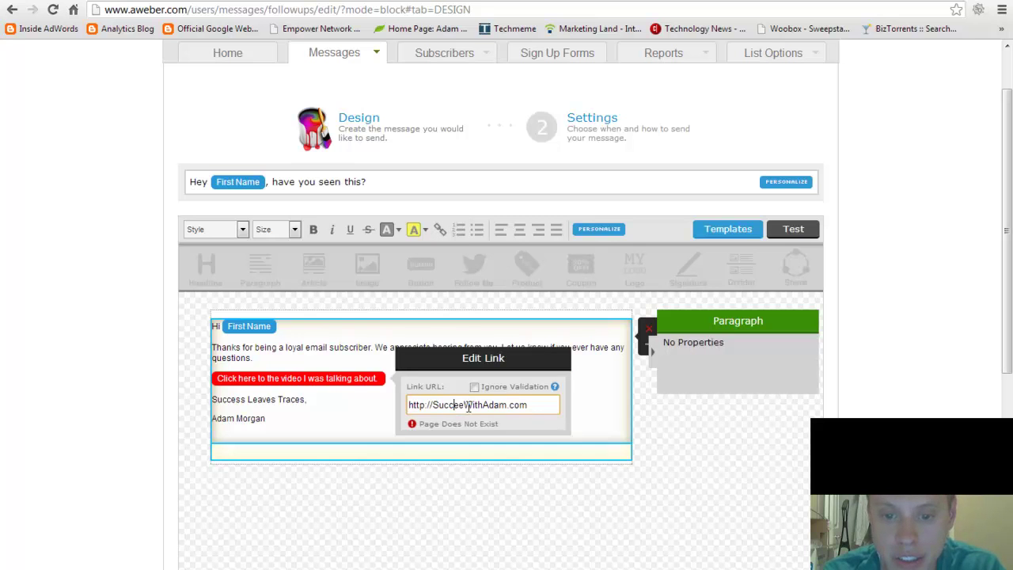
key(Return)
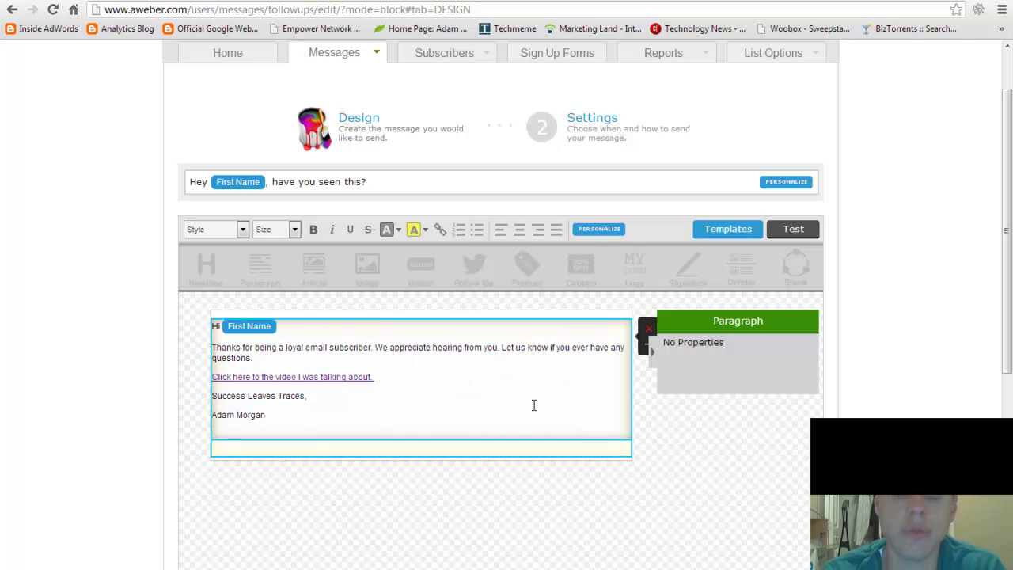
- Place a Follow block with Facebook and Twitter icons below the sign-off, removing stray paragraph blocks
click(708, 466)
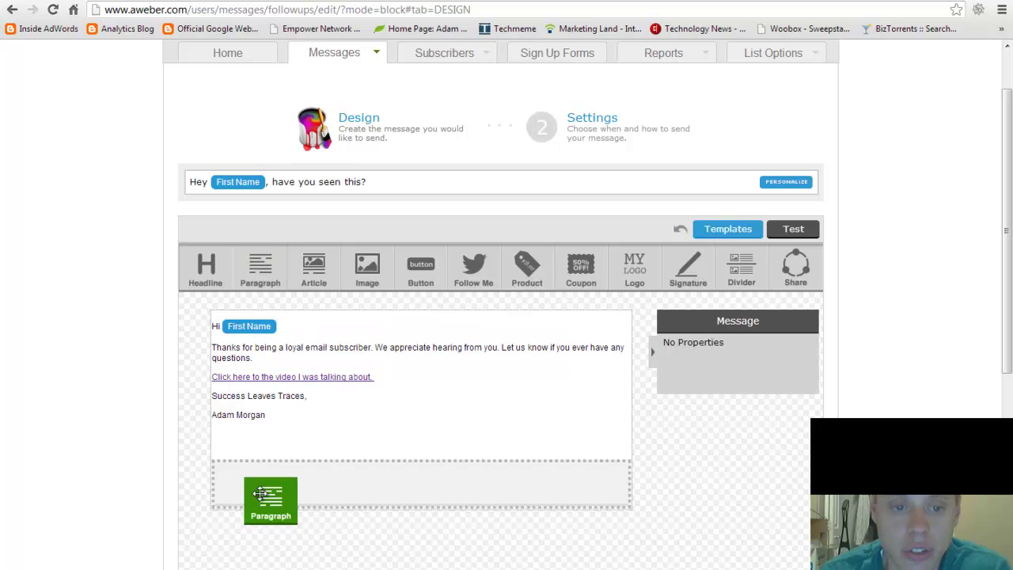
drag(255, 273, 273, 495)
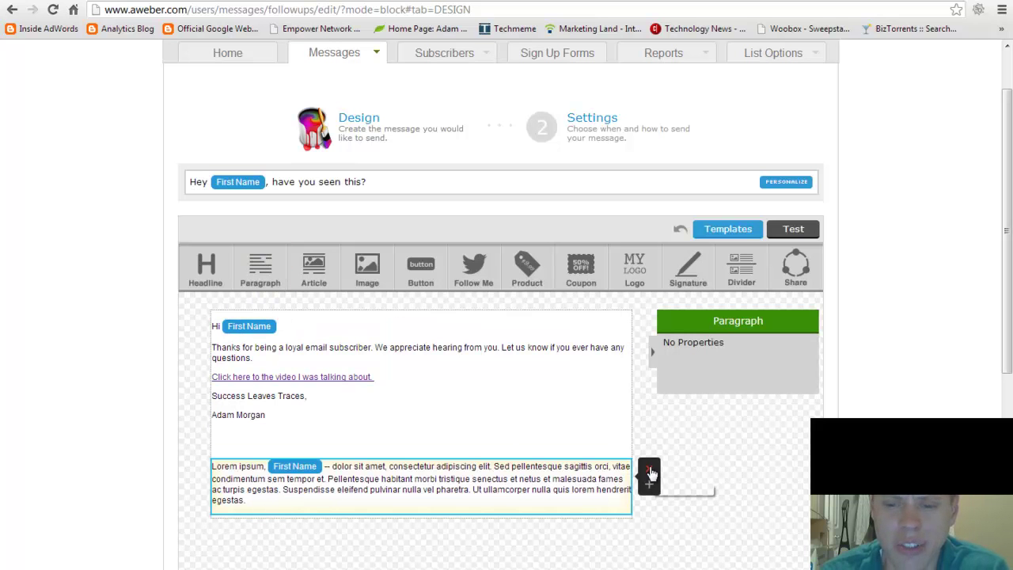
click(649, 469)
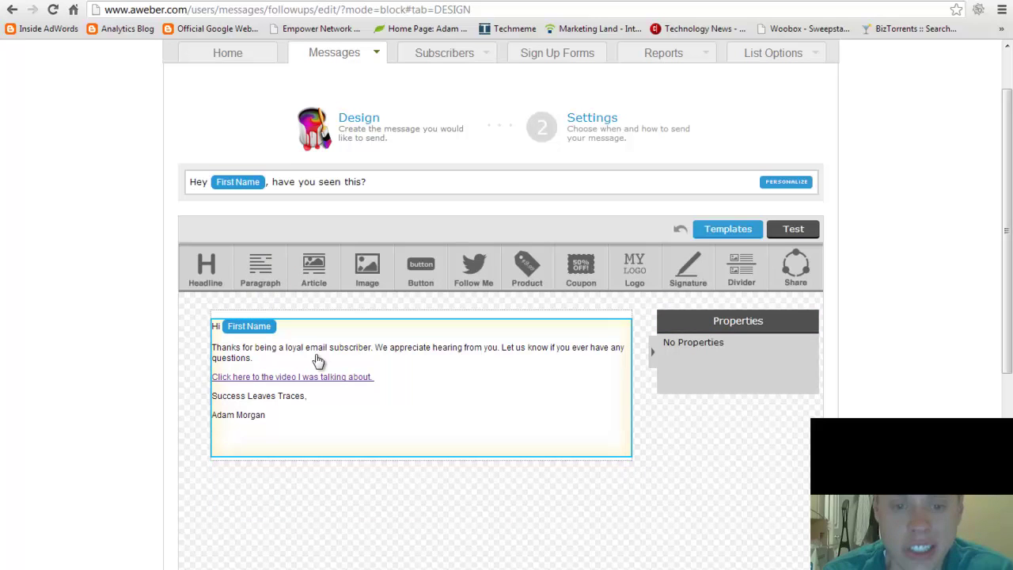
scroll(597, 378, down, 2)
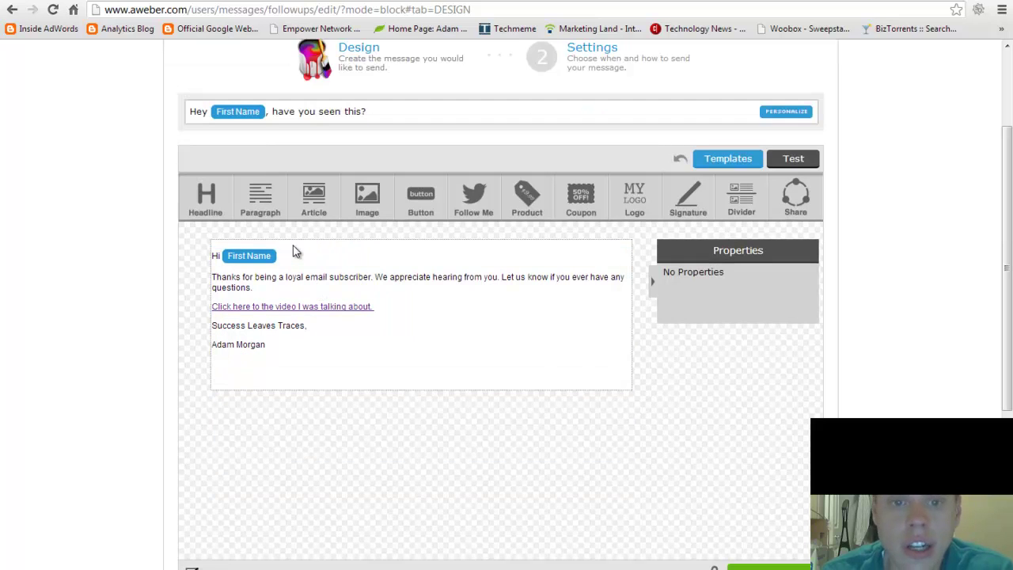
drag(473, 198, 262, 415)
drag(260, 198, 269, 484)
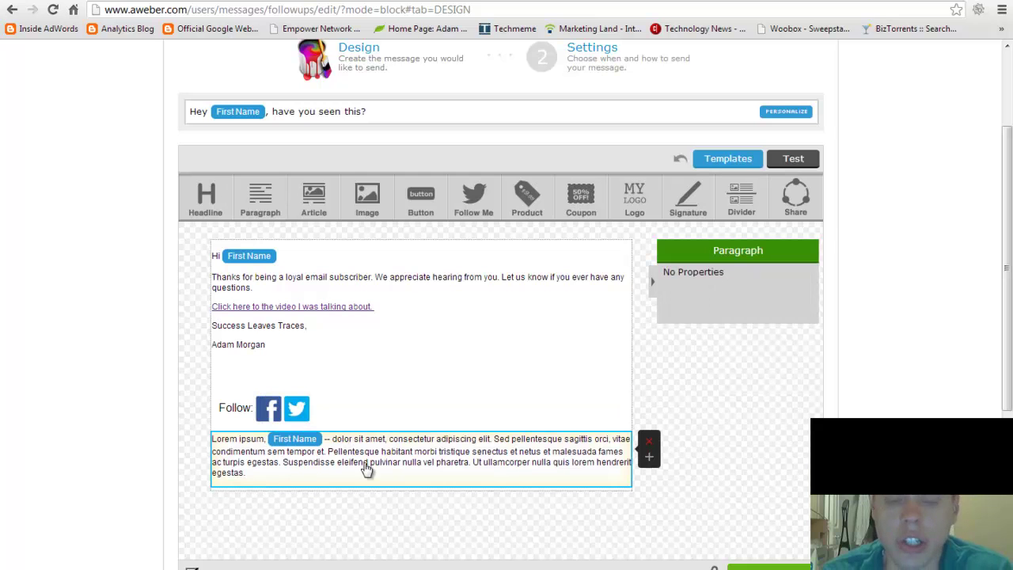
click(649, 442)
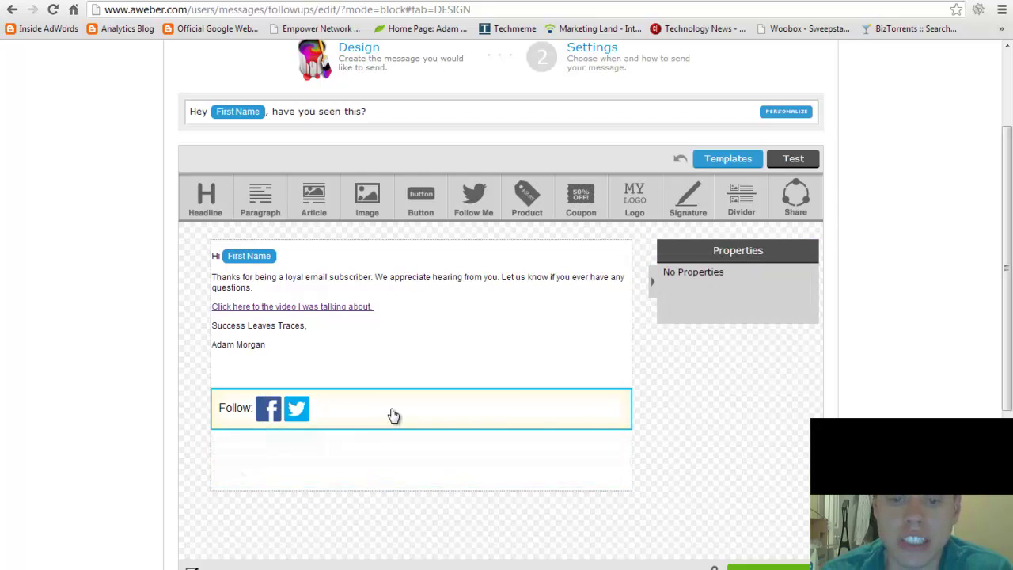
click(628, 408)
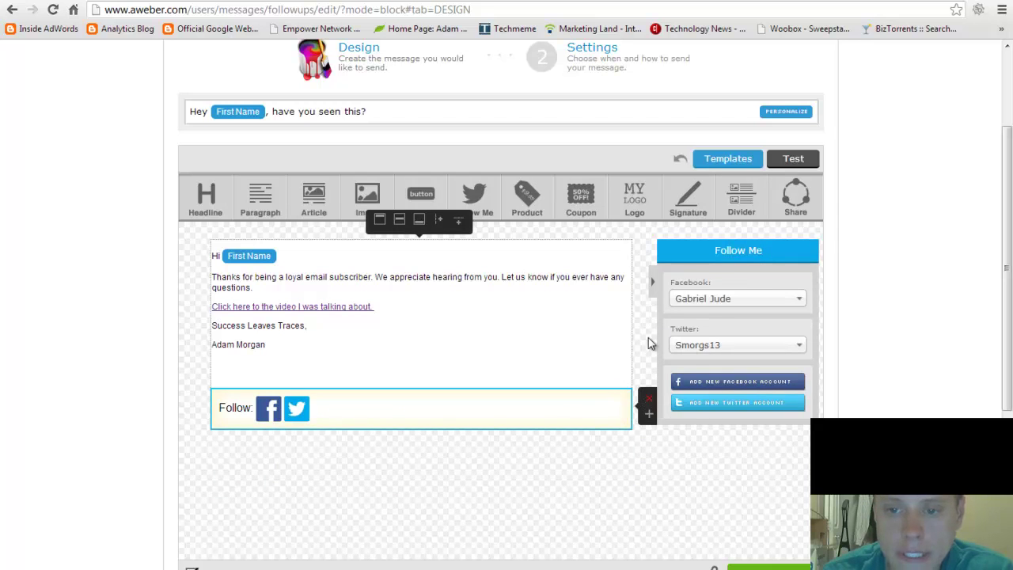
click(711, 305)
- Add an Image block above the follow buttons with the uploaded beach photo, shrunk to a thumbnail
click(709, 306)
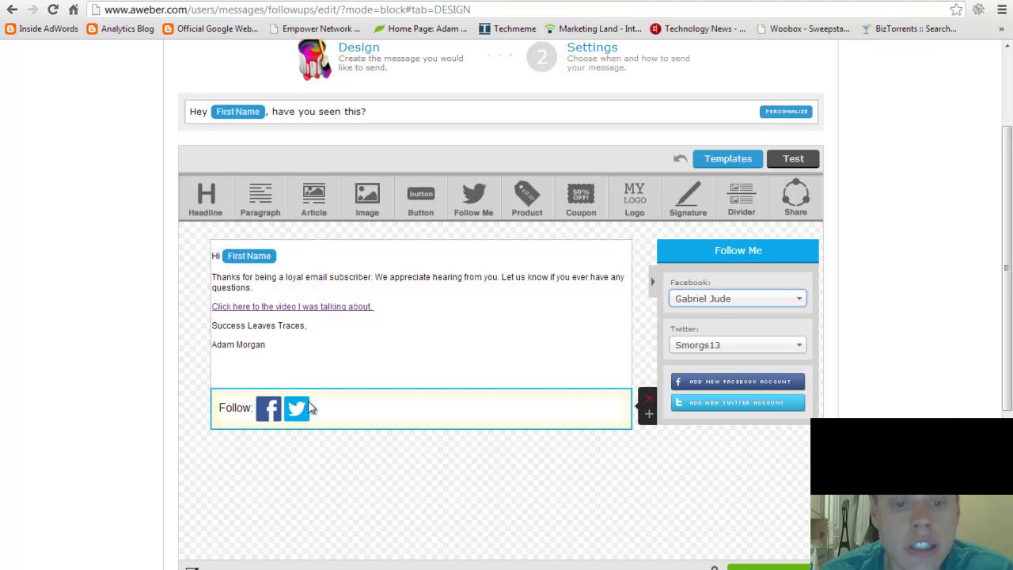
drag(372, 202, 250, 428)
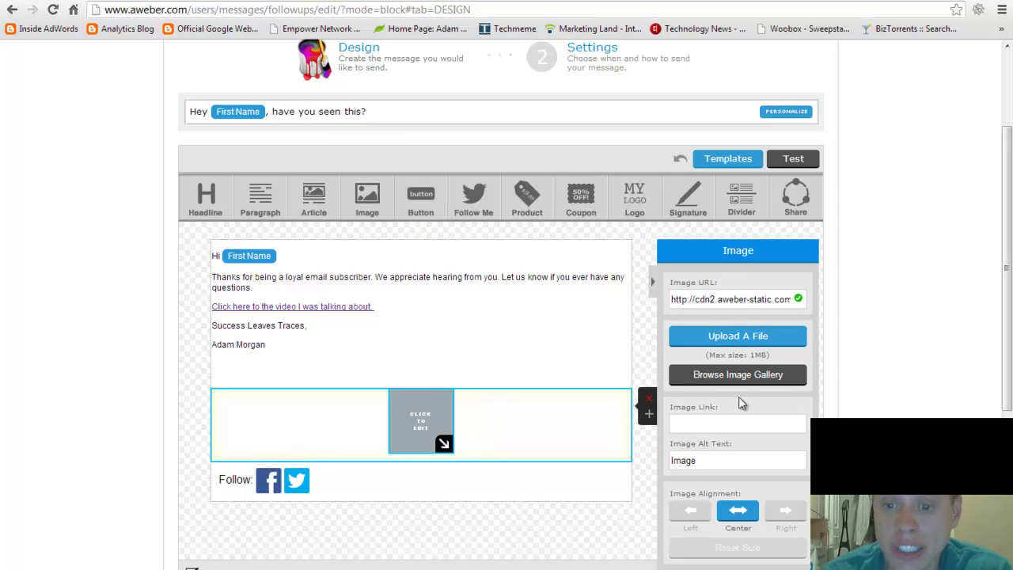
click(738, 336)
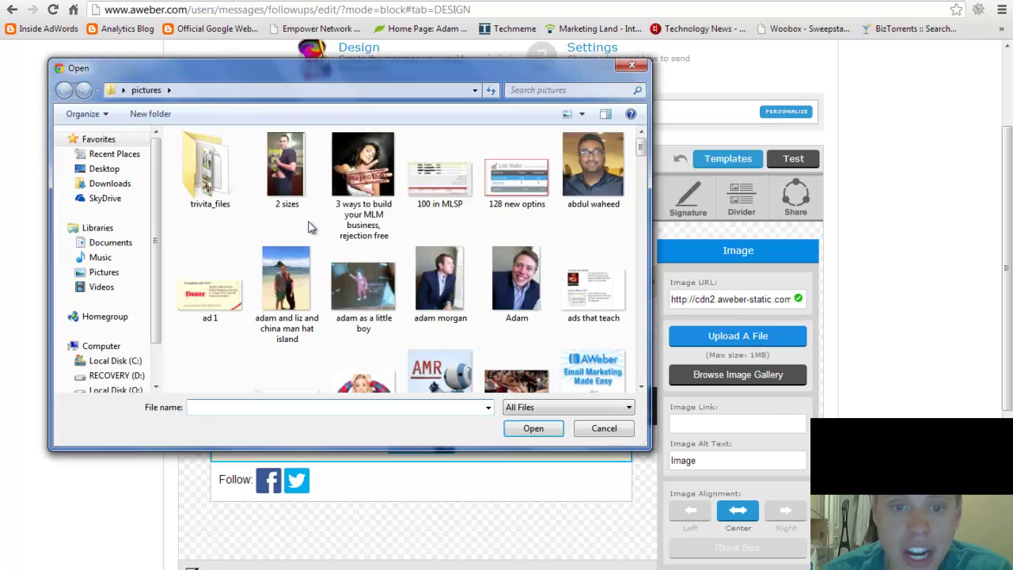
click(286, 285)
click(527, 428)
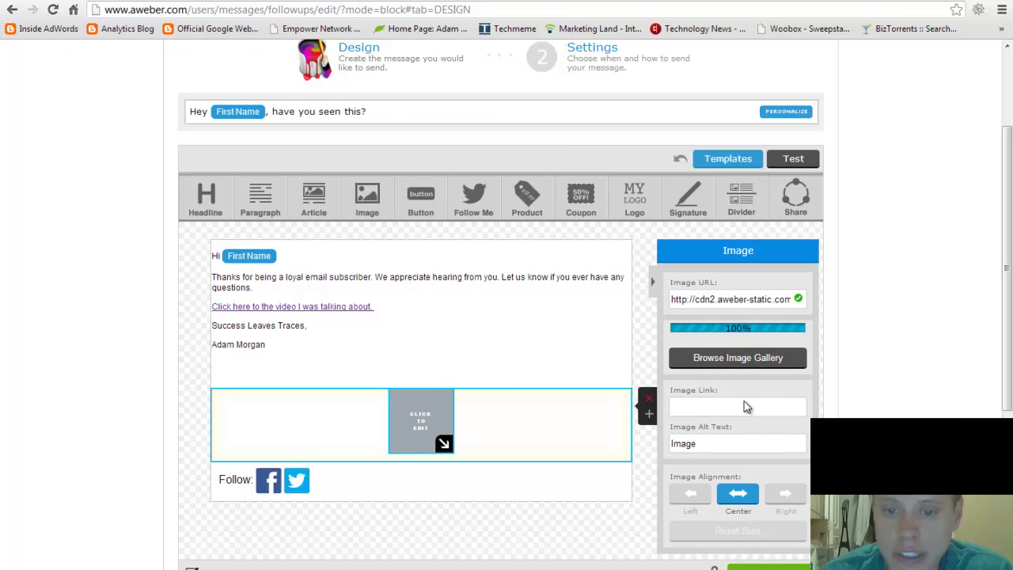
scroll(511, 412, down, 3)
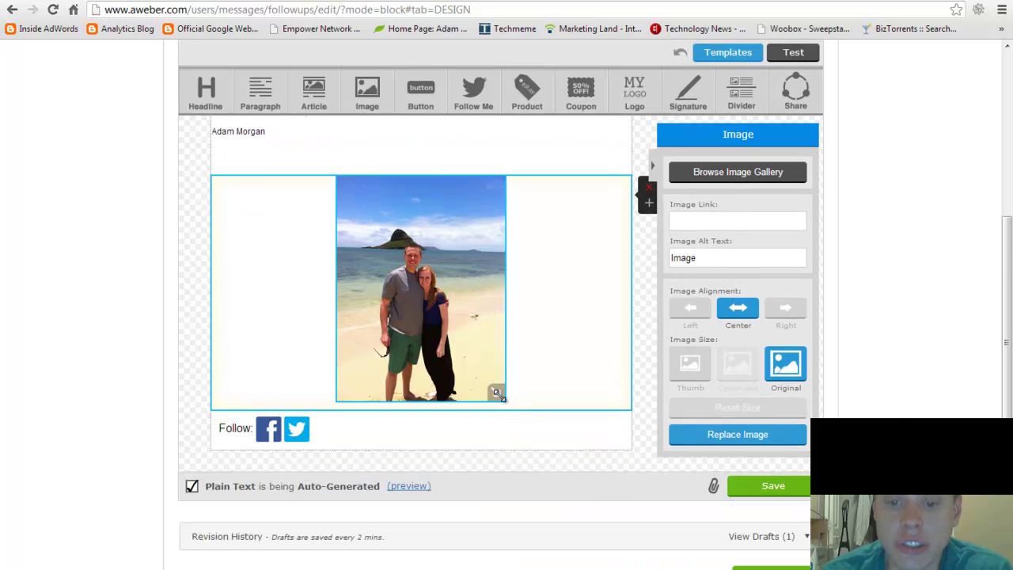
mouse_move(496, 392)
mouse_down()
mouse_move(425, 274)
mouse_move(449, 277)
mouse_up()
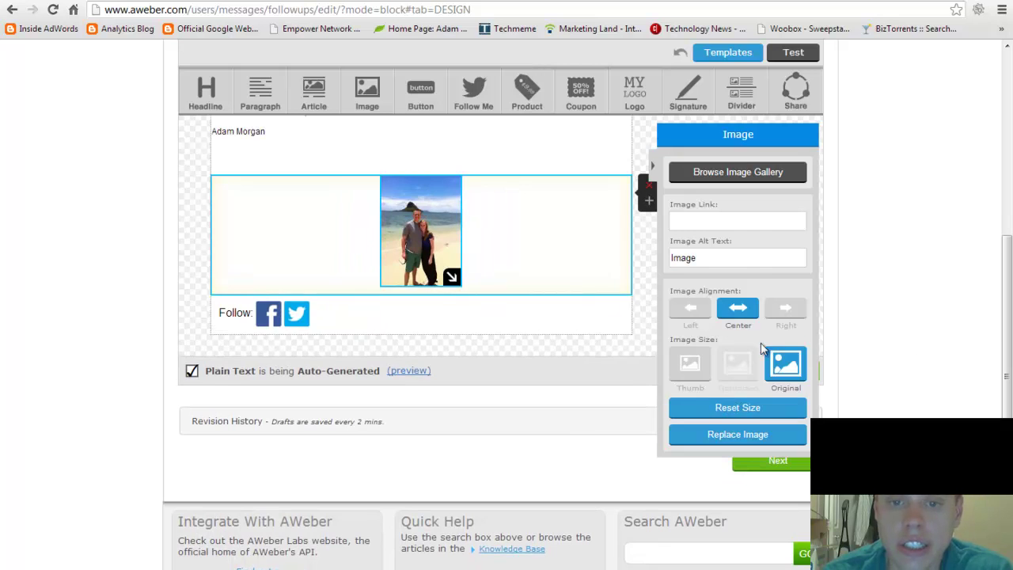
scroll(762, 349, up, 1)
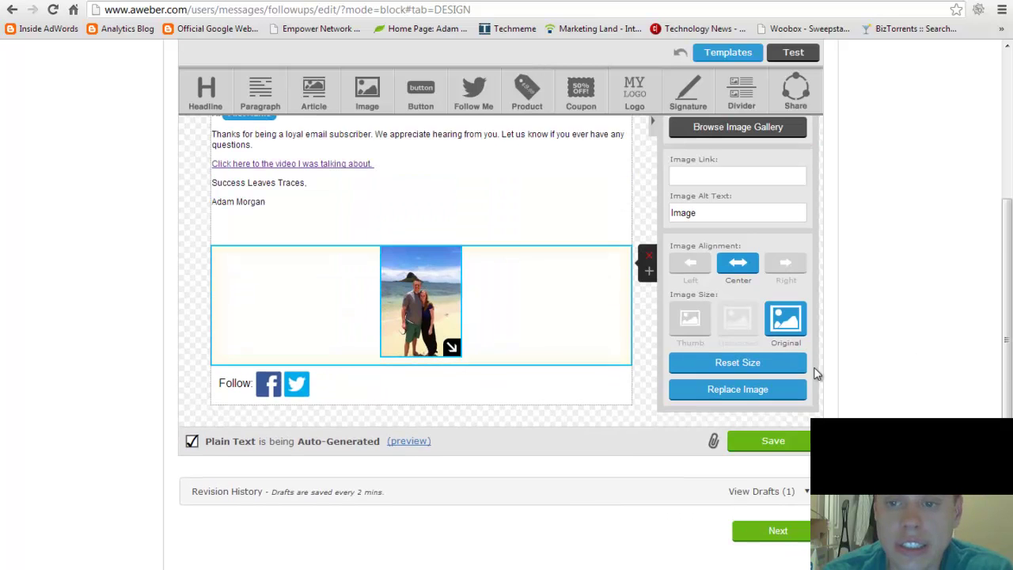
- Align the beach photo left and give it an image link to the website
click(692, 267)
click(744, 267)
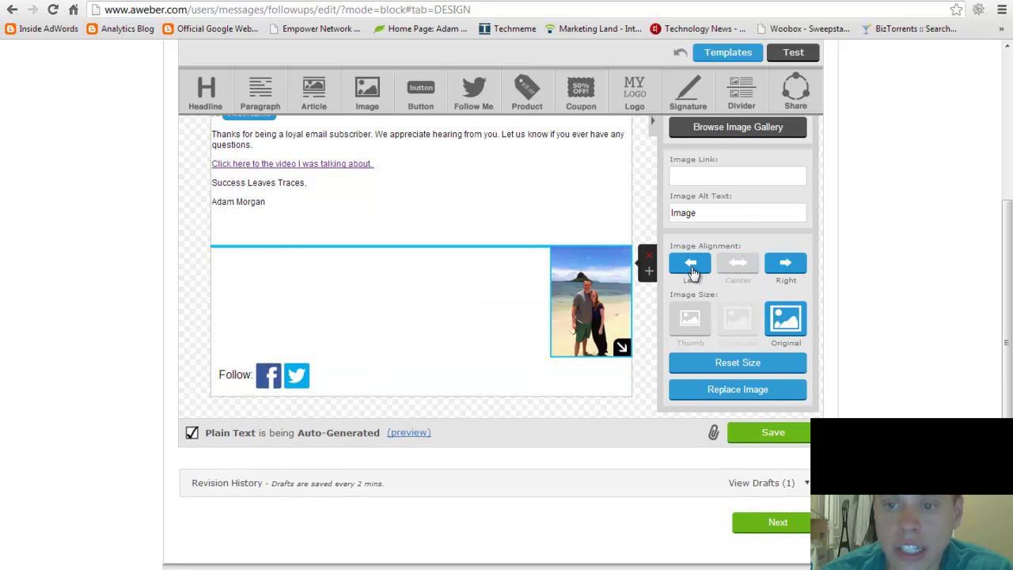
click(692, 267)
scroll(945, 393, up, 1)
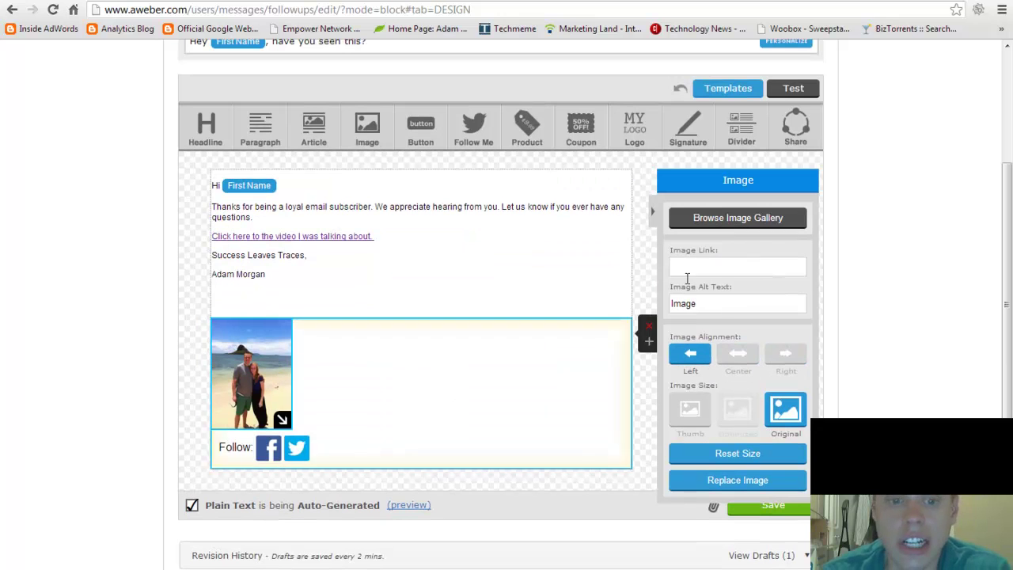
click(718, 269)
text(http://SucceedWithA)
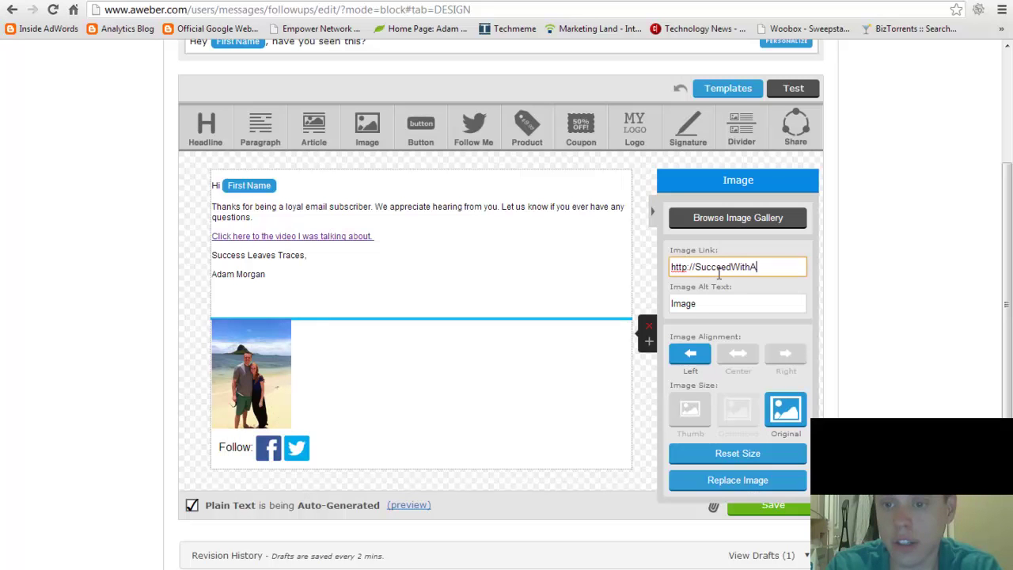
text(.com)
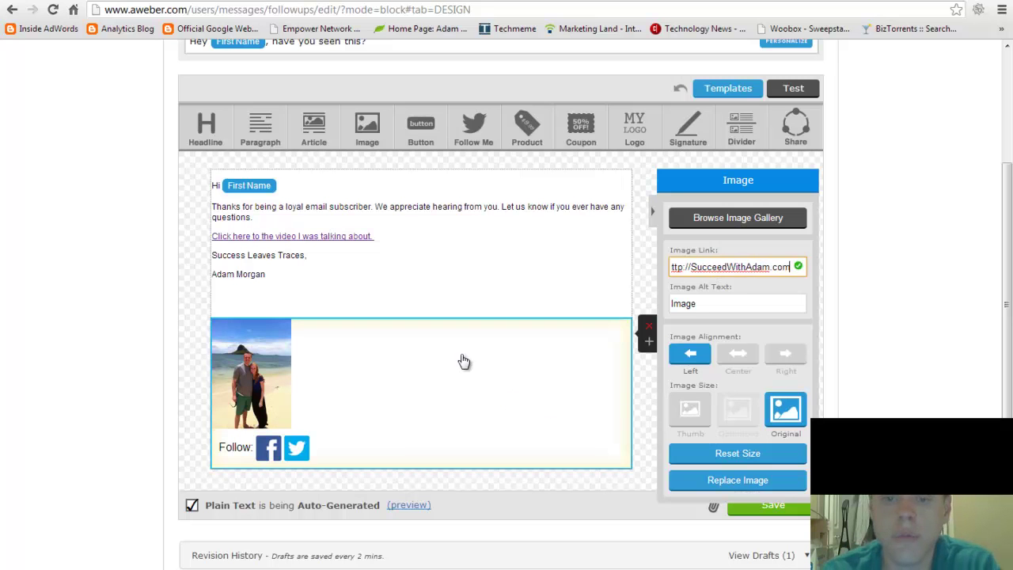
click(447, 344)
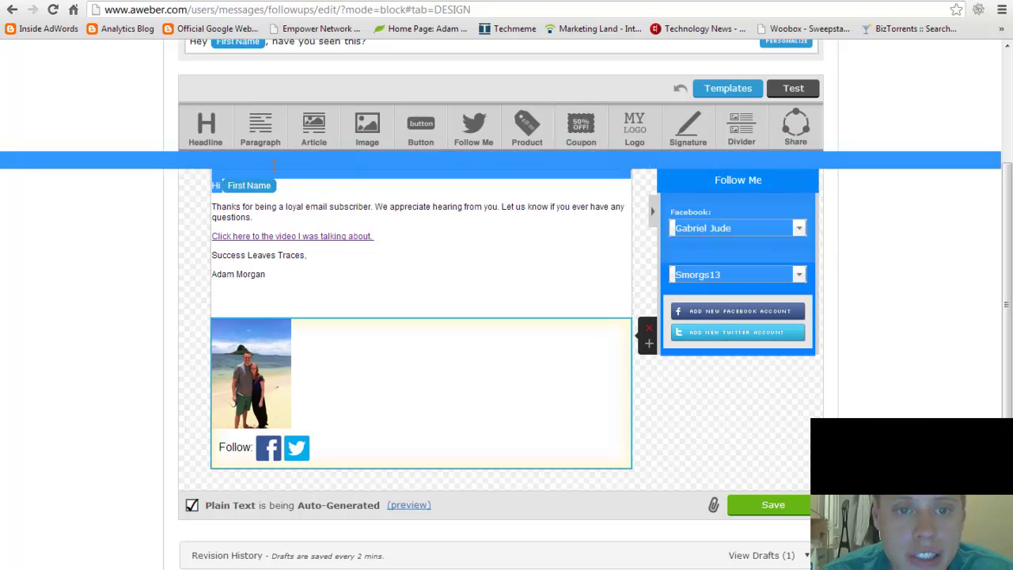
- Add an image-and-text article block beside the photo
drag(271, 147, 334, 207)
click(334, 206)
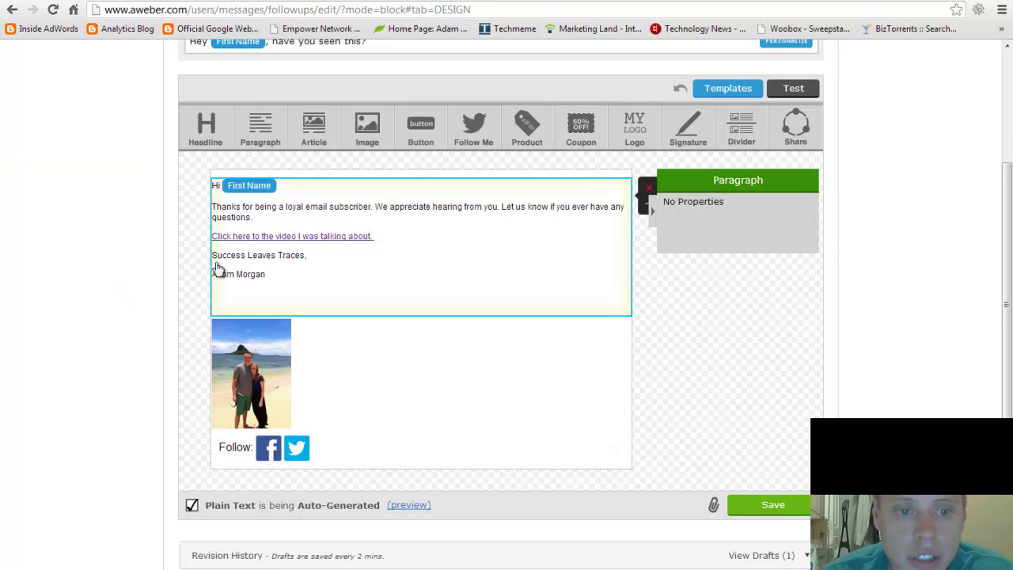
click(188, 302)
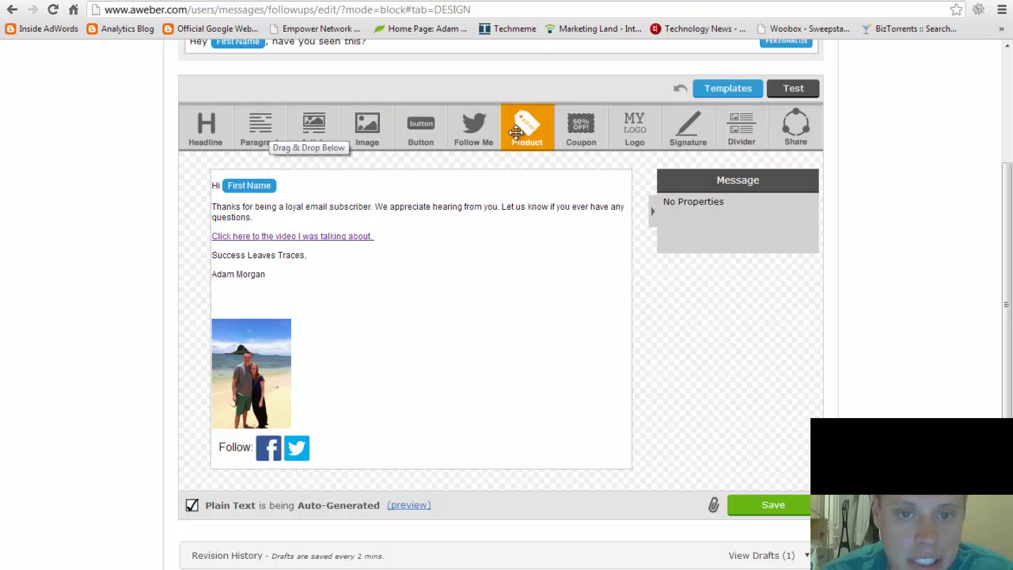
click(245, 266)
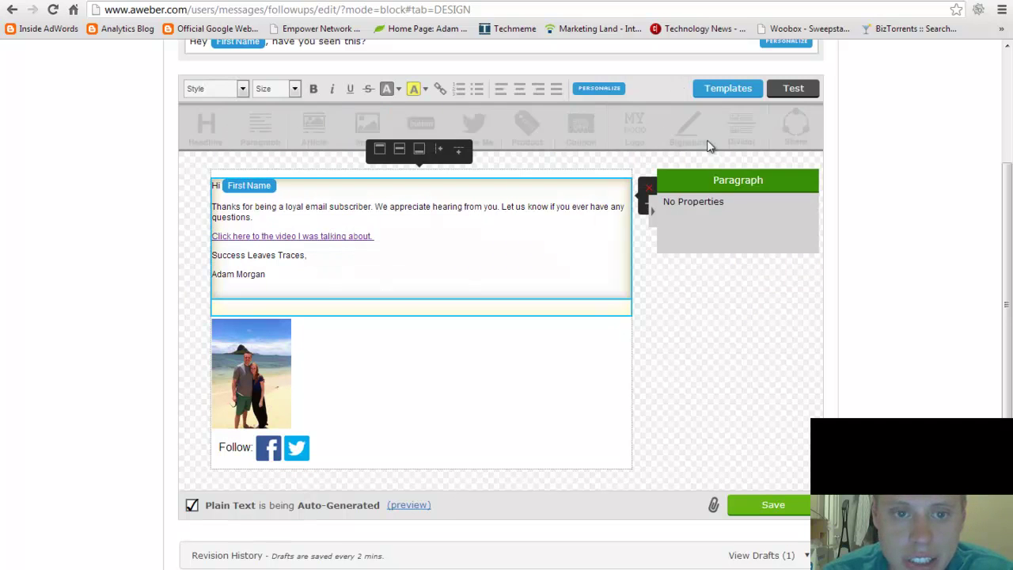
click(189, 252)
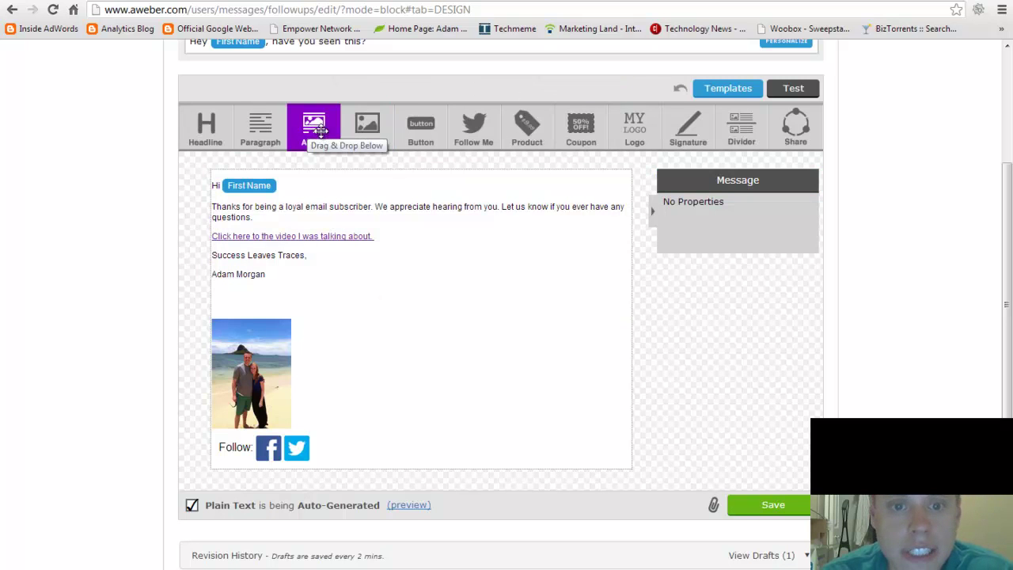
drag(318, 131, 364, 348)
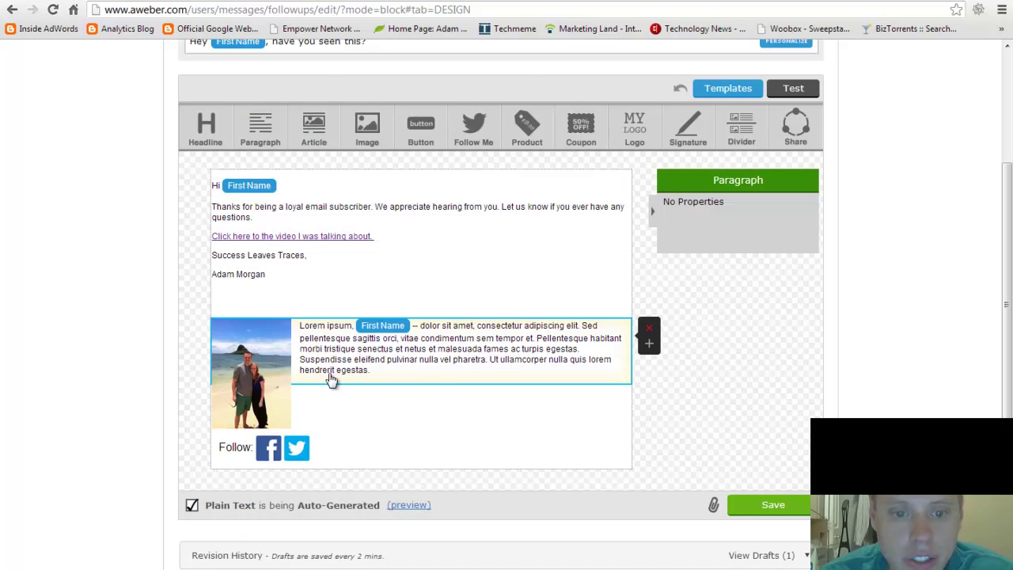
- Replace the placeholder text with 'Success Leaves Traces', the sender's name, and 'P.S Have you seen this?'
click(380, 368)
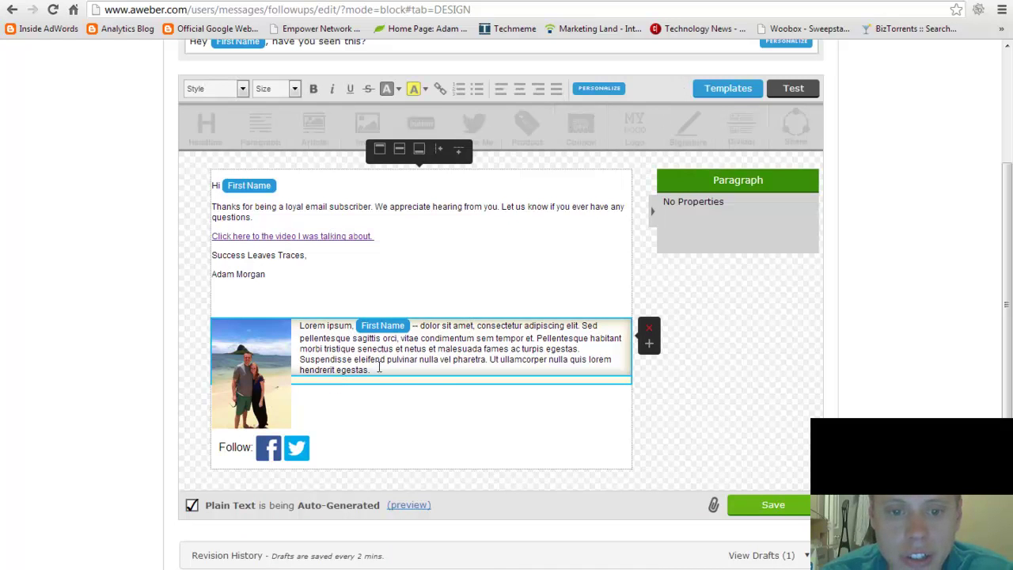
drag(379, 368, 299, 340)
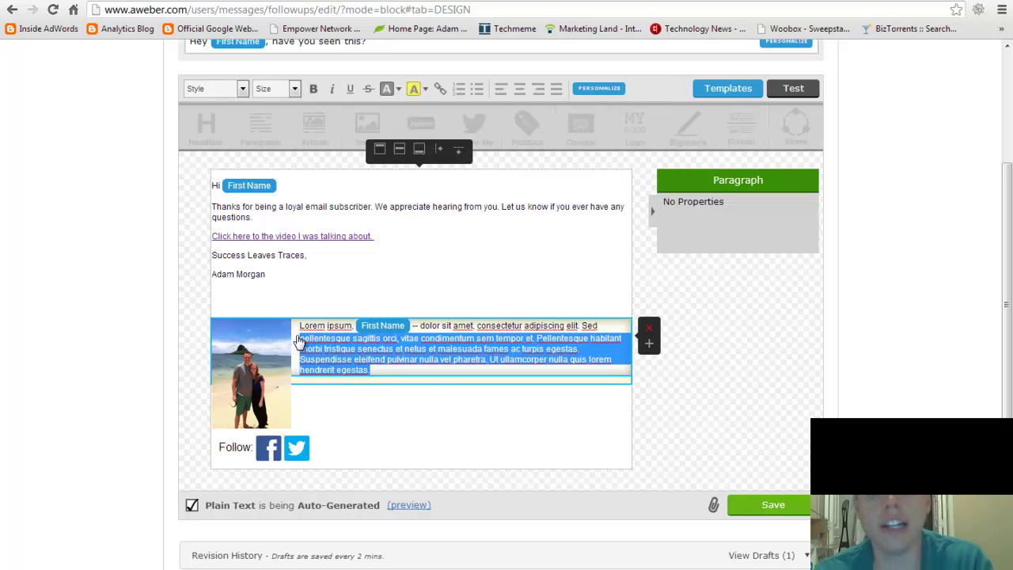
key(ctrl+a)
key(BackSpace)
text(Succe)
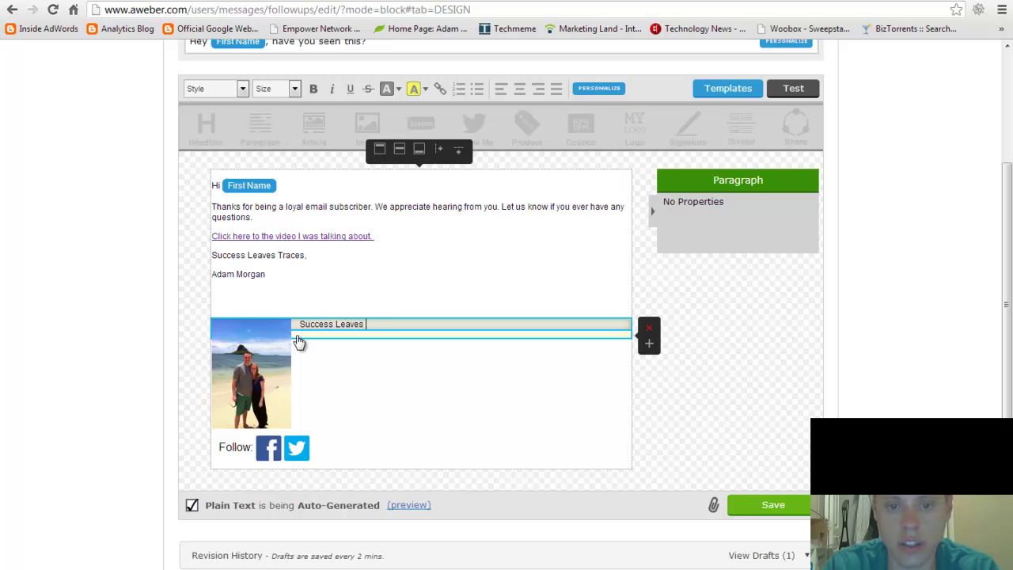
key(Return)
text(Adam)
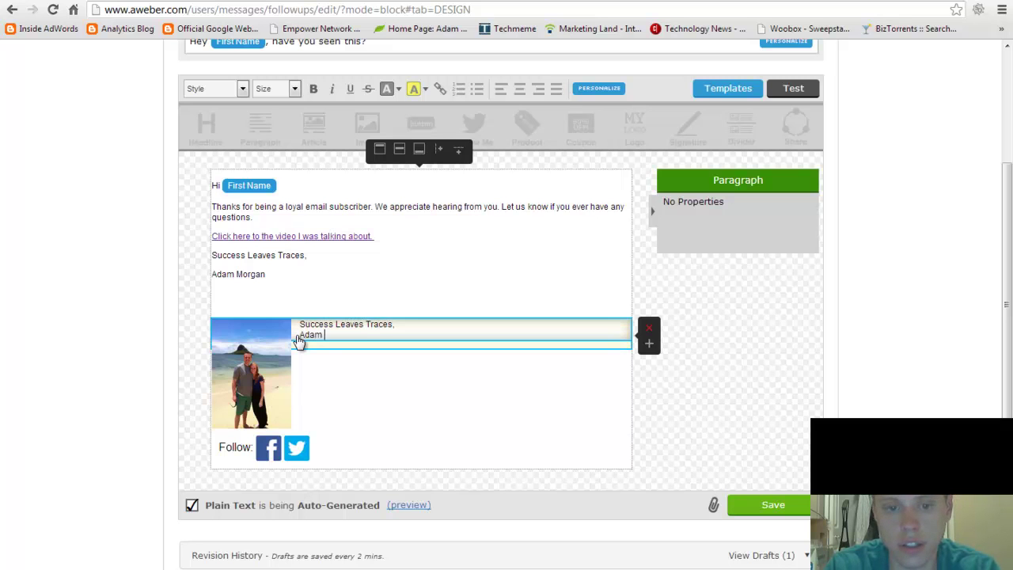
key(Return)
key(Return)
text(P)
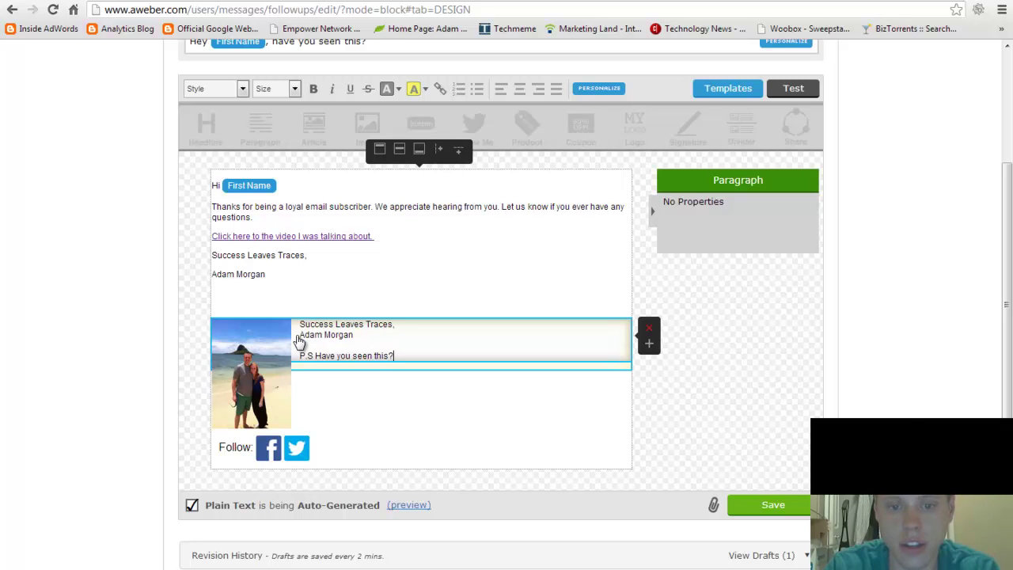
- Link the 'Have you seen this?' text in the P.S to the sender's website
drag(399, 355, 314, 355)
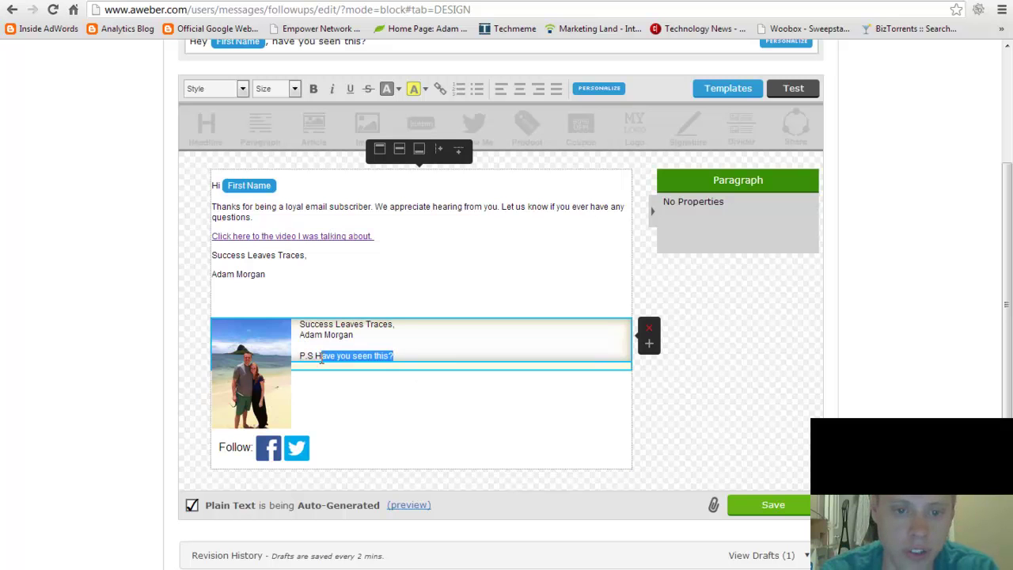
click(440, 89)
click(554, 391)
drag(528, 384, 456, 385)
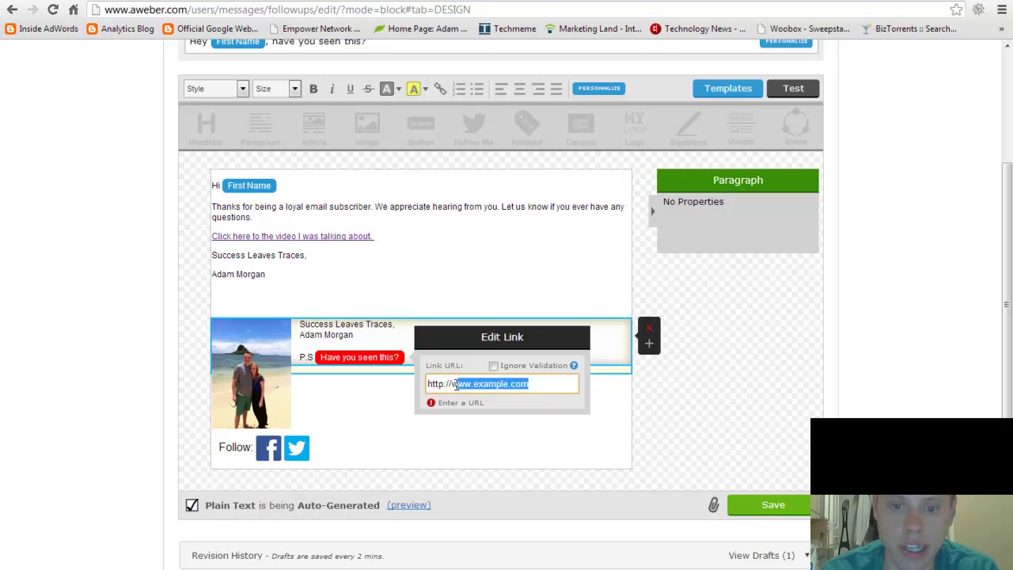
key(BackSpace)
text(SucceedWithAdam)
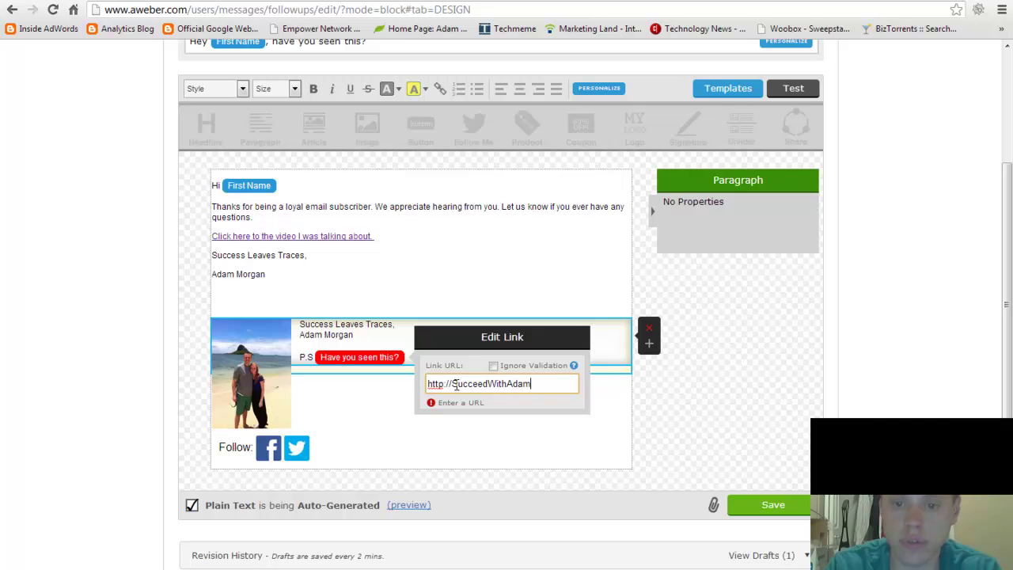
key(Return)
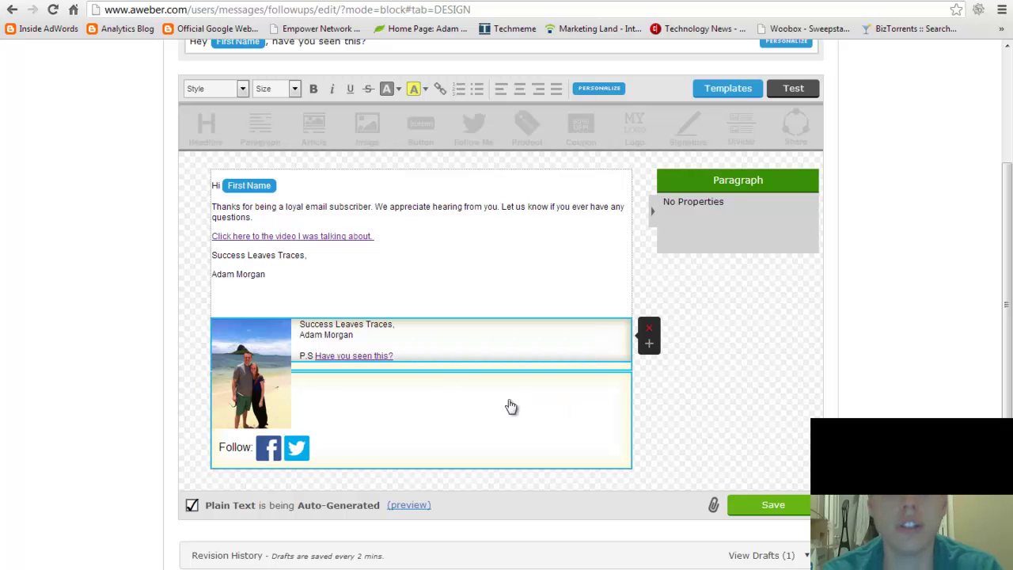
- Switch the follow buttons to a different Facebook account
click(296, 451)
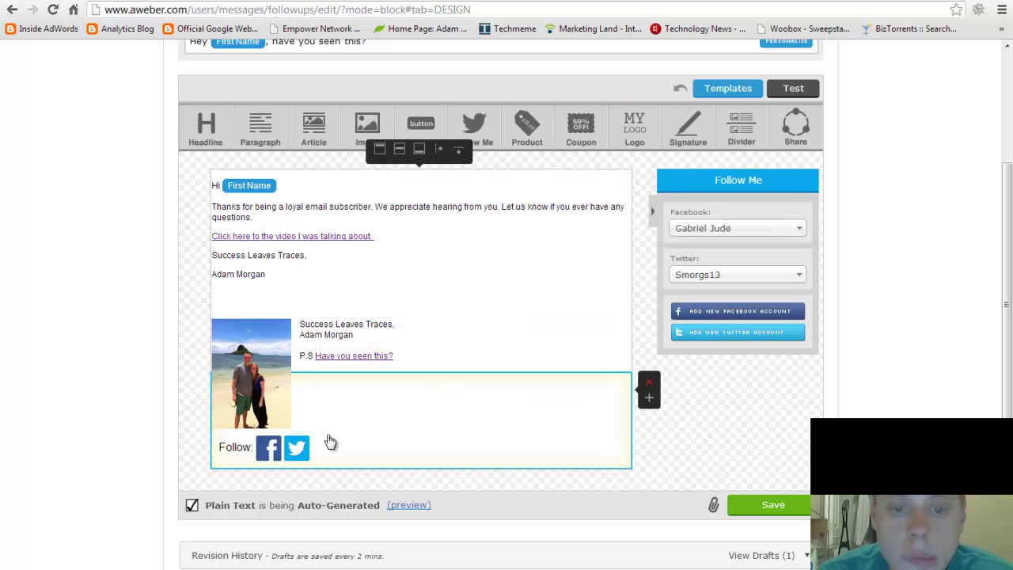
click(723, 228)
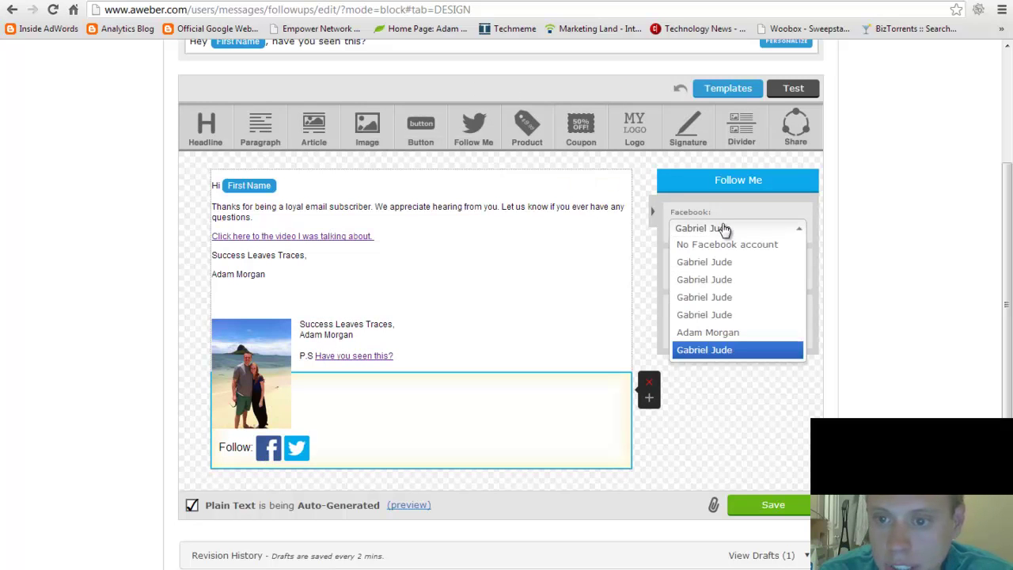
click(715, 331)
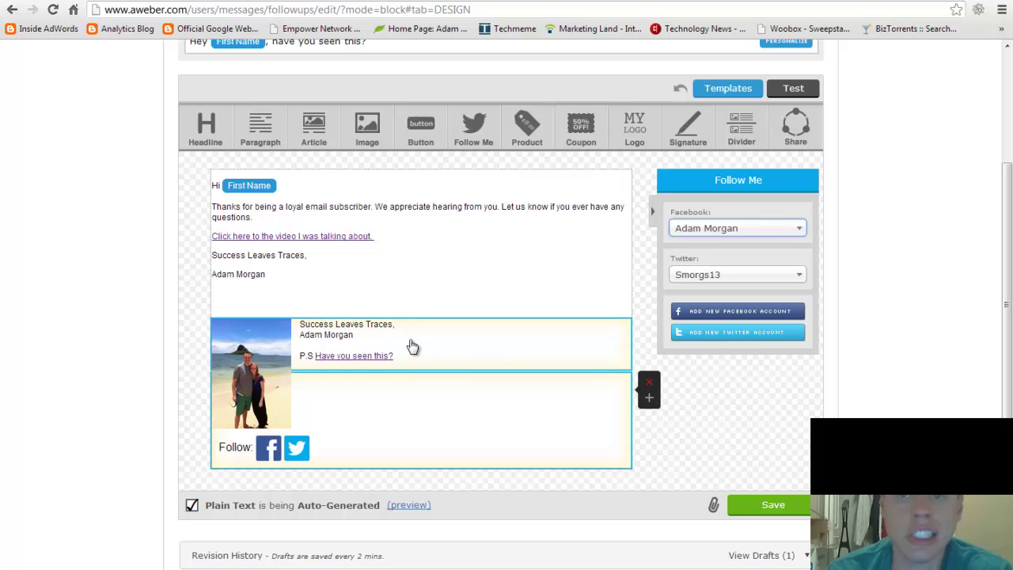
click(402, 284)
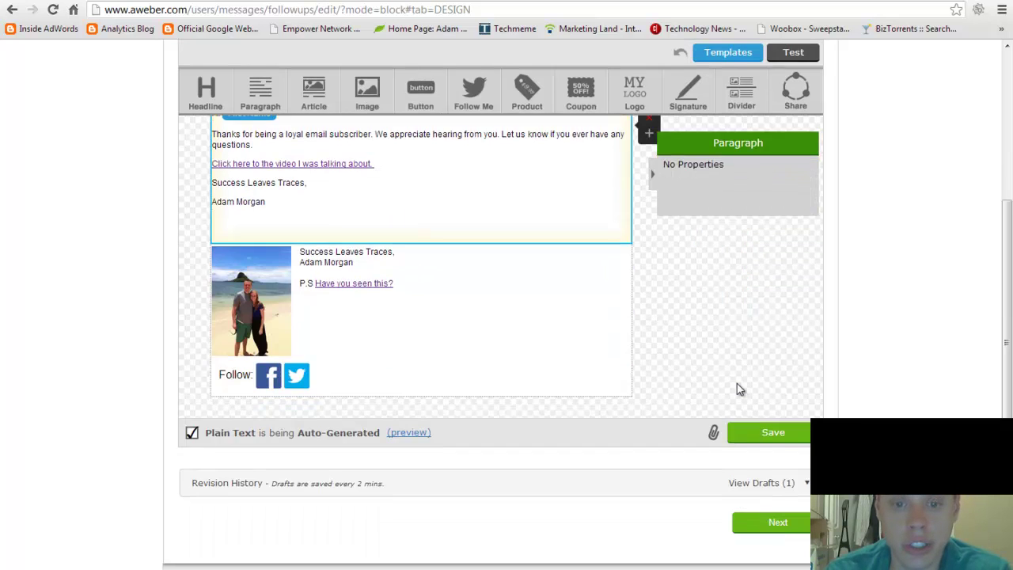
- Save the email design and scroll through the rendered preview of the finished message
click(771, 507)
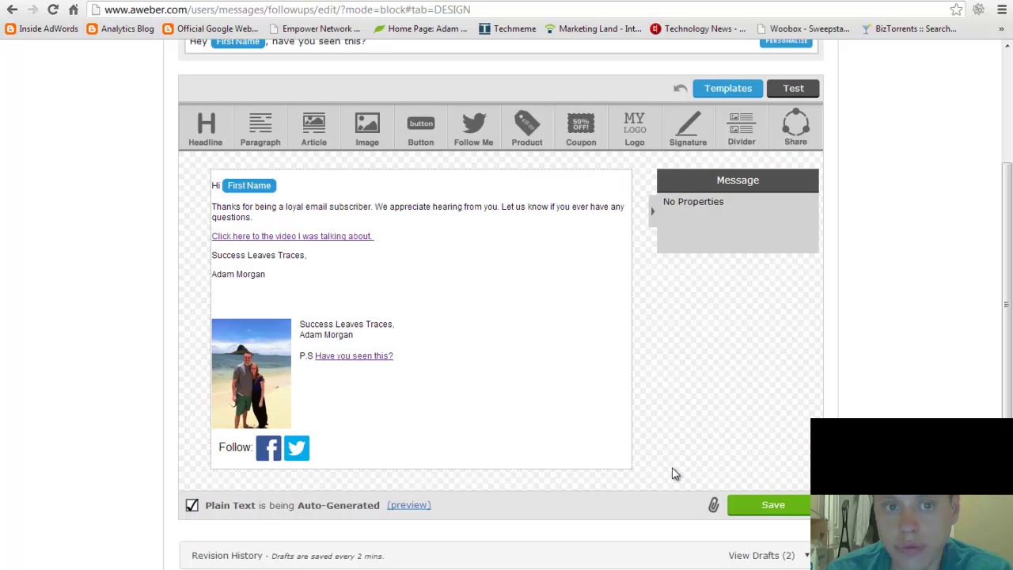
scroll(791, 490, up, 1)
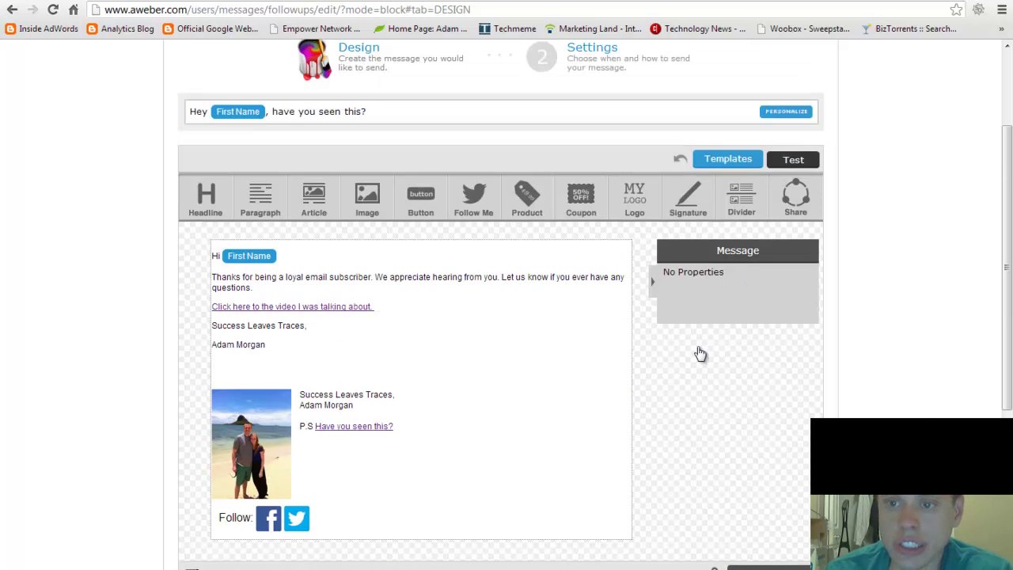
scroll(523, 388, down, 1)
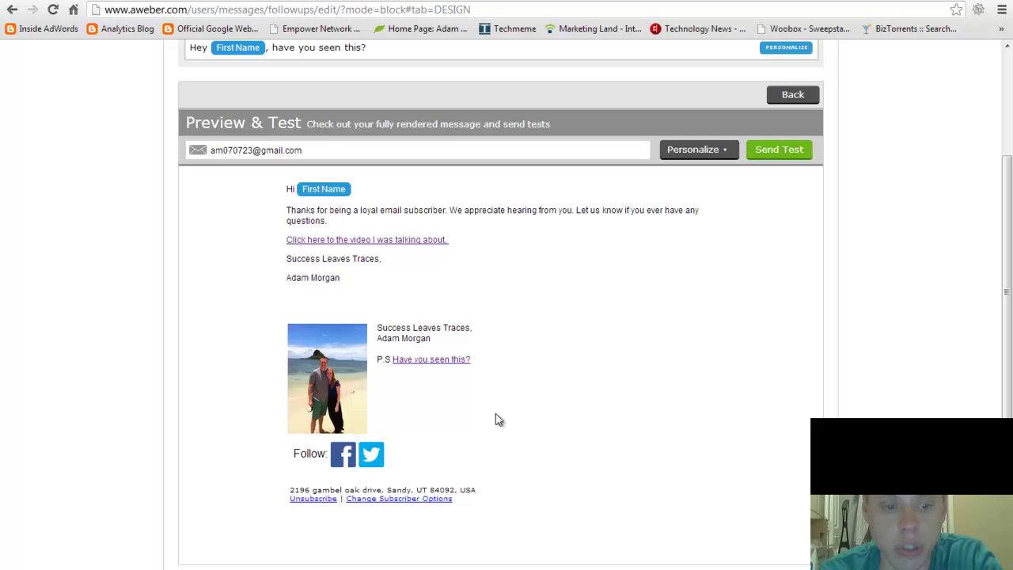
scroll(588, 404, down, 3)
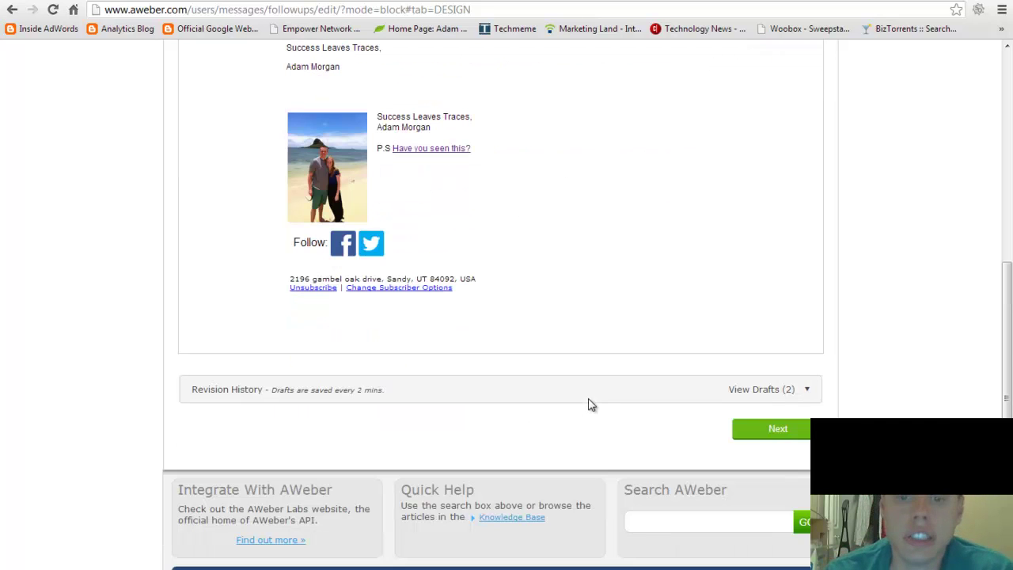
- Change the send interval from 999 days to 2 days after the previous message, then Save & Exit
click(780, 432)
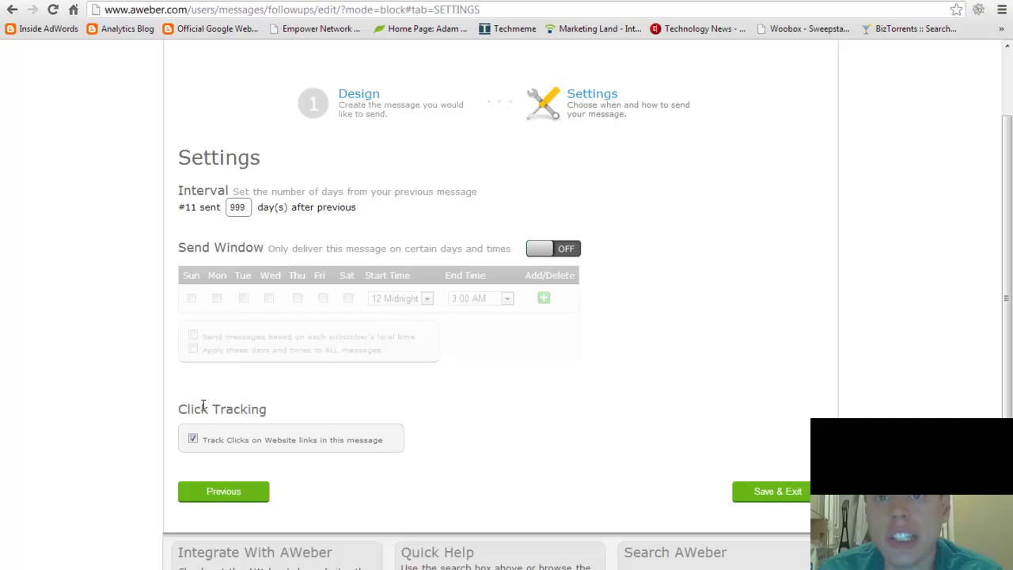
double_click(247, 206)
text(2)
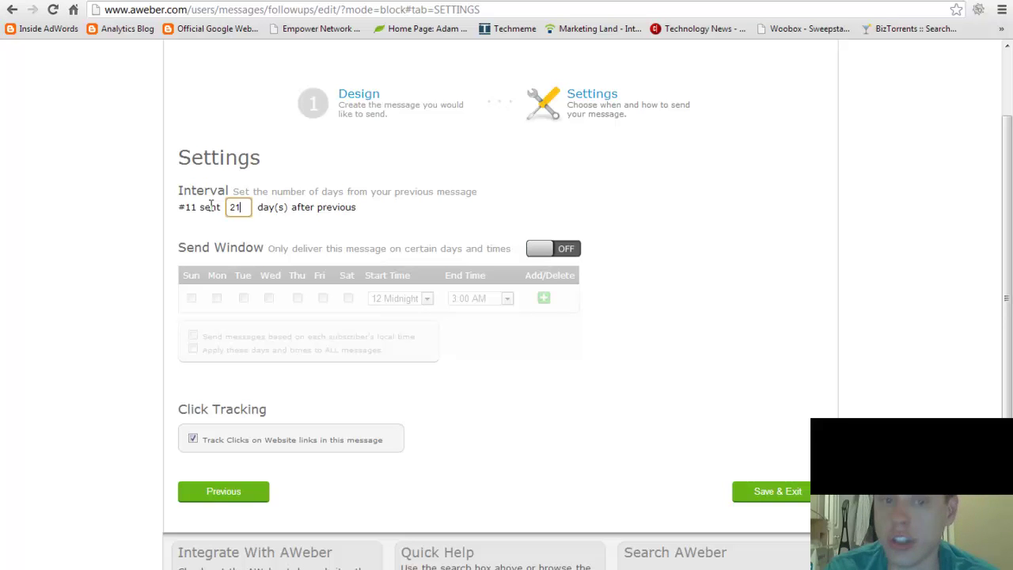
click(554, 174)
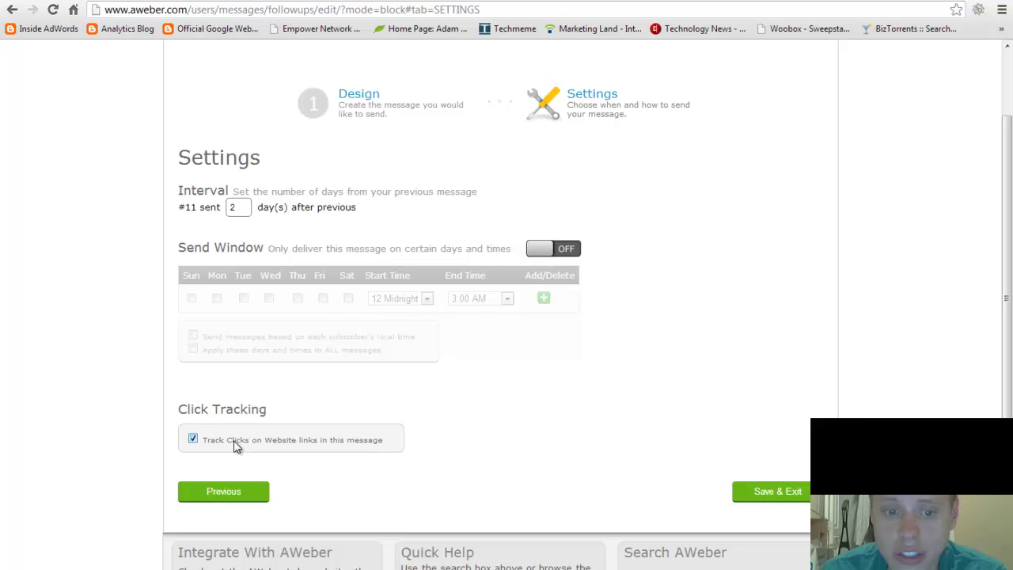
click(772, 490)
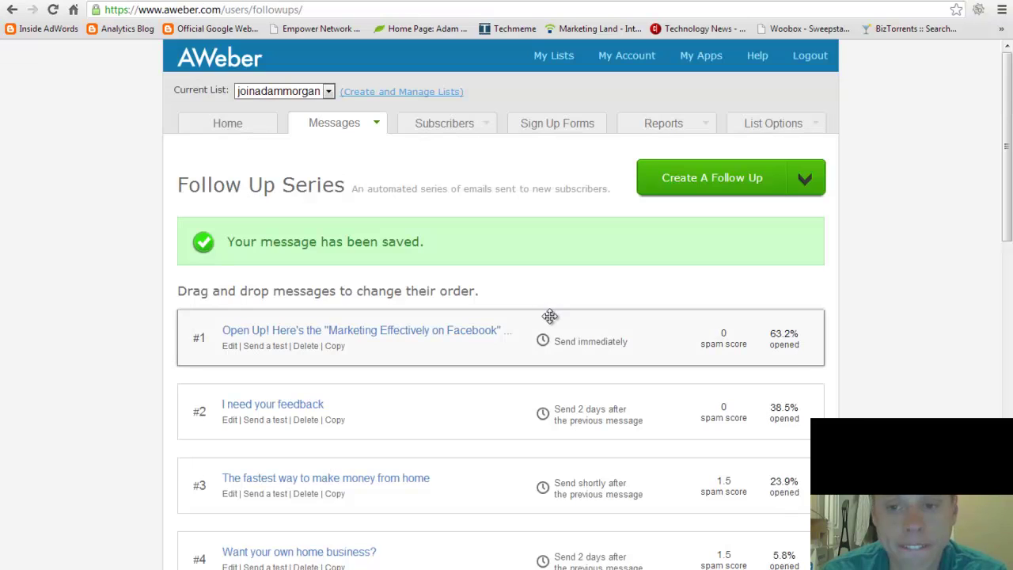
- Drag the 999-day message below the new 2-day follow-up so the 2-day one is #10
scroll(814, 339, down, 2)
scroll(269, 258, down, 3)
scroll(269, 258, down, 5)
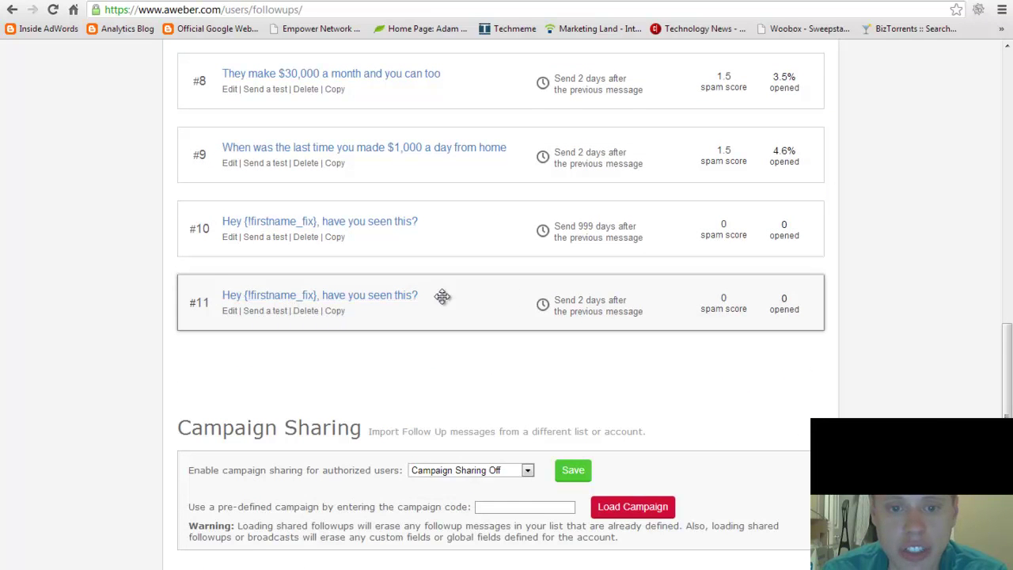
scroll(475, 301, down, 1)
scroll(507, 332, up, 1)
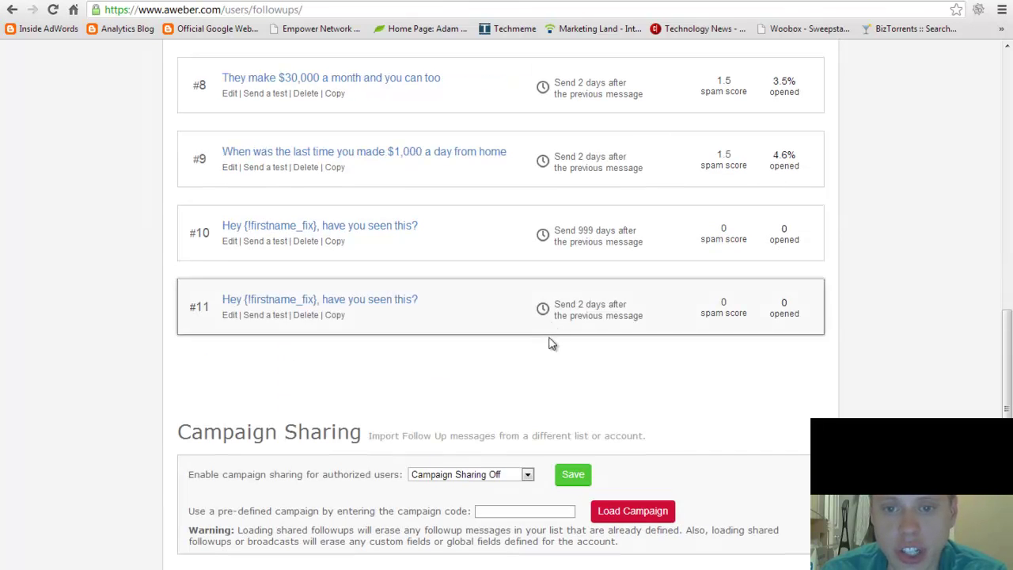
scroll(538, 380, up, 1)
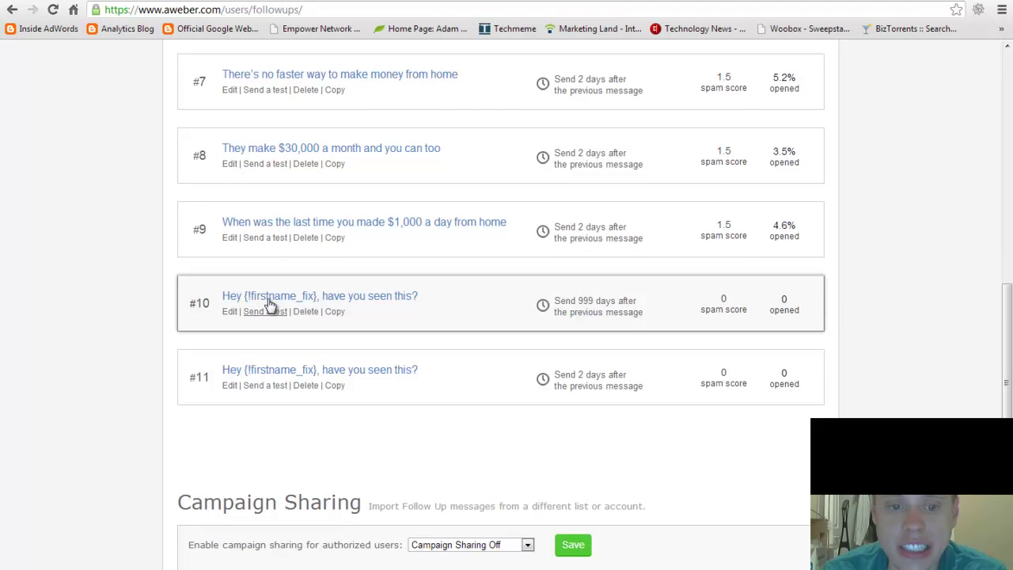
drag(437, 394, 437, 325)
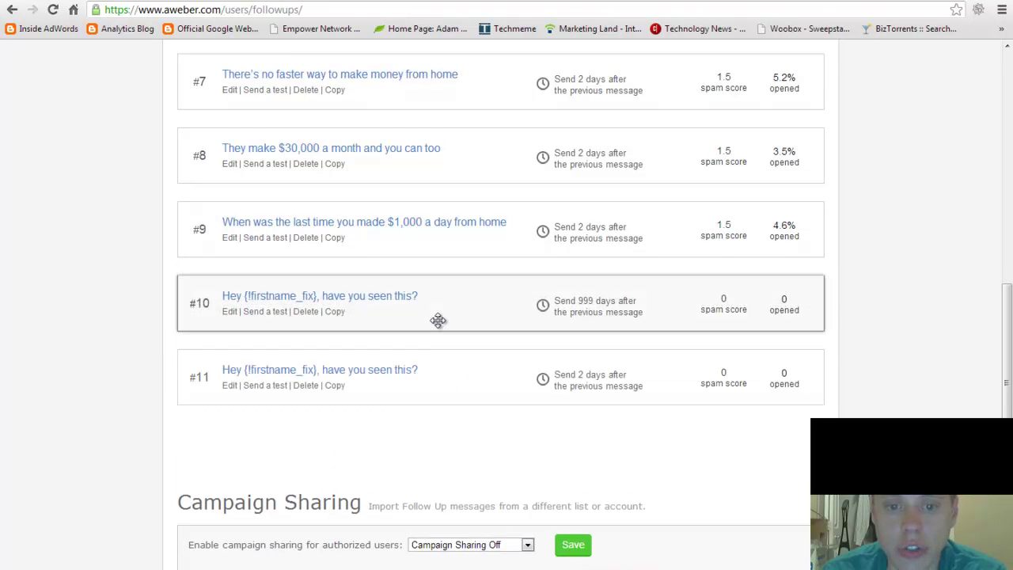
drag(367, 308, 438, 394)
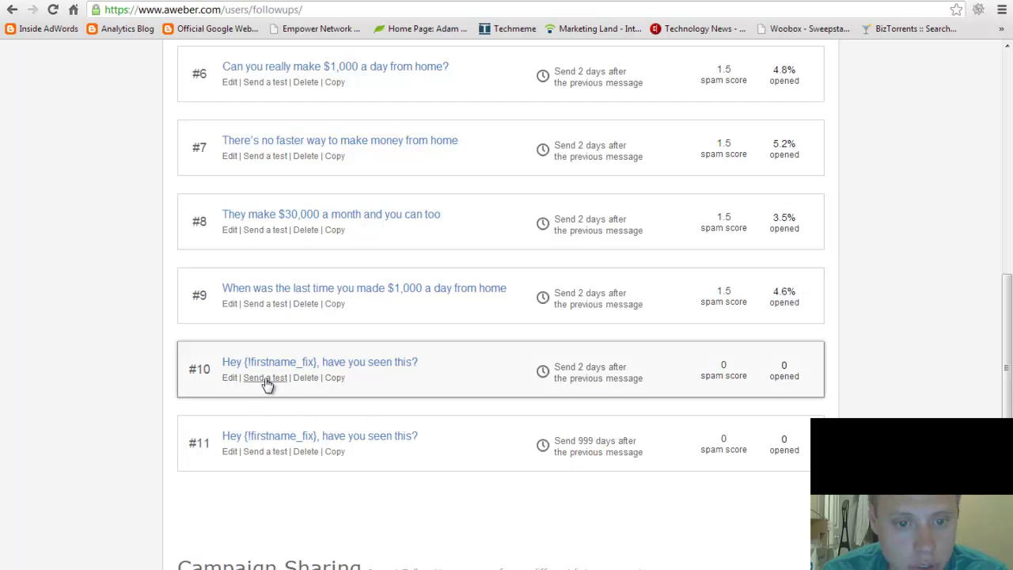
- Delete message #10 twice, removing both 'Have you seen this?' follow-ups
click(308, 378)
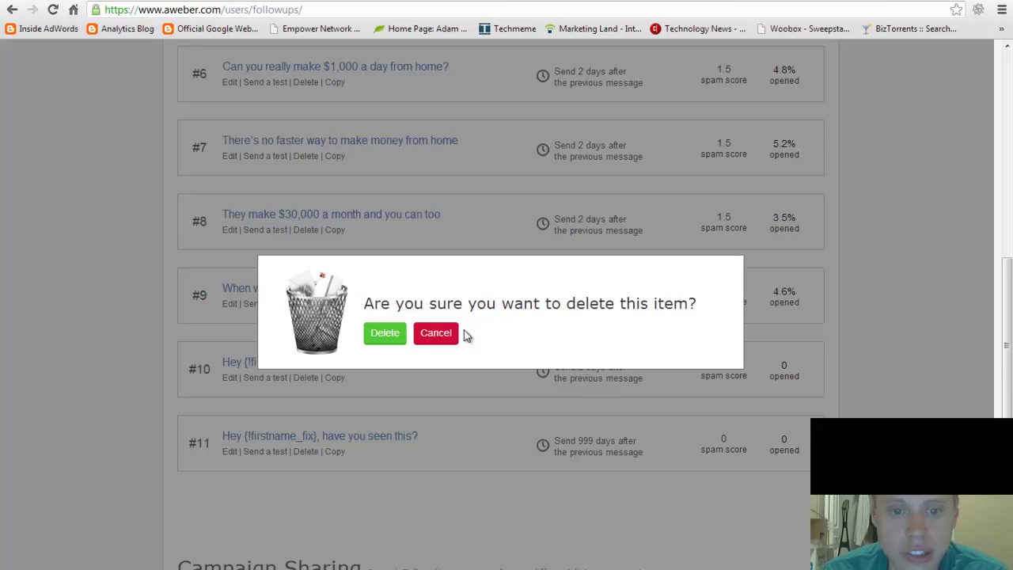
click(386, 333)
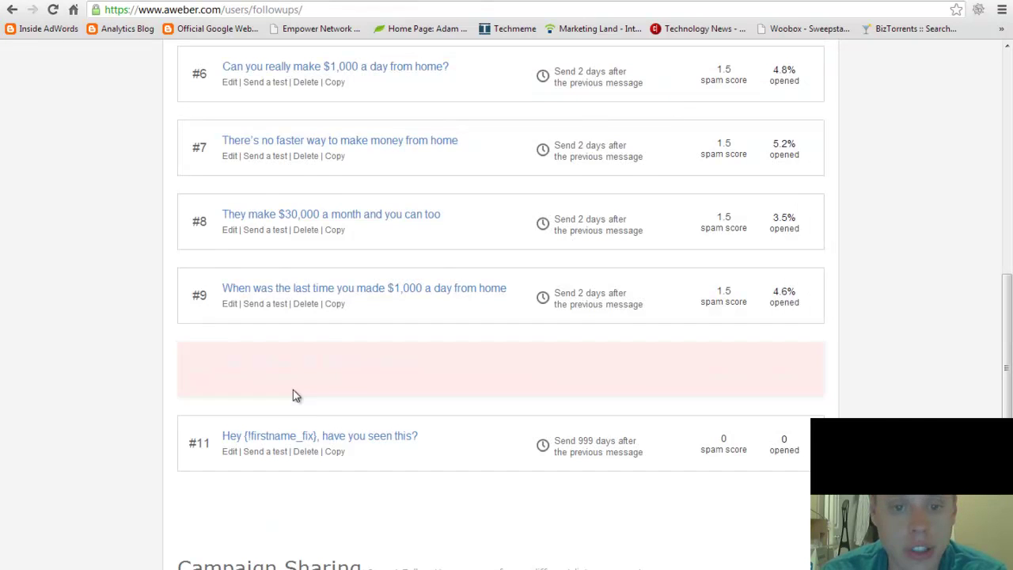
click(309, 378)
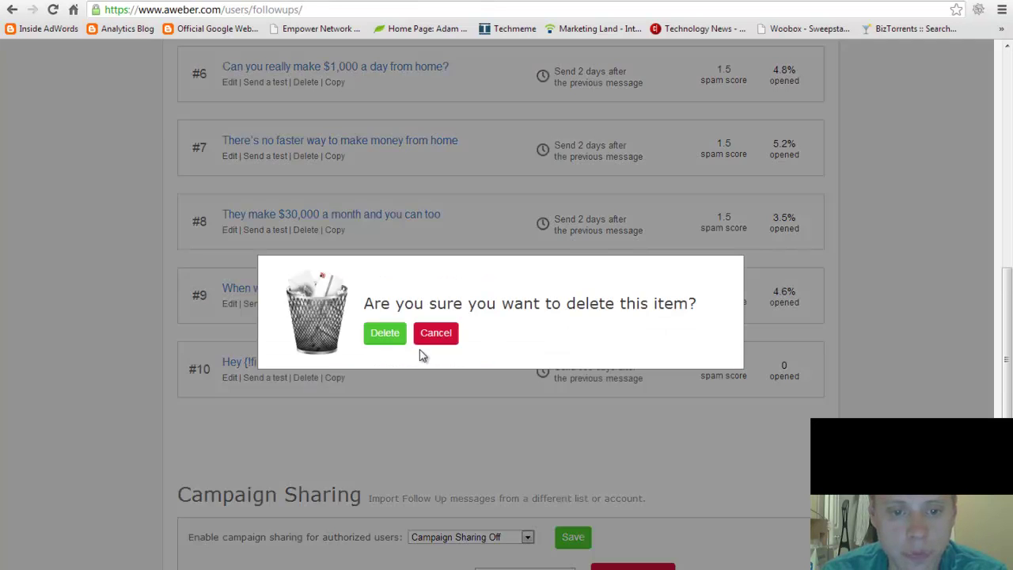
click(390, 336)
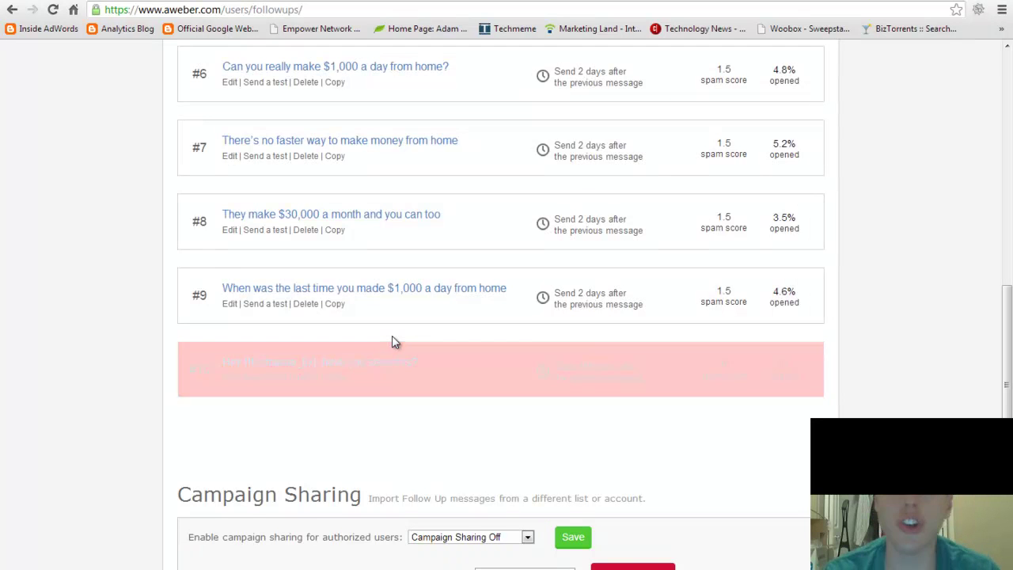